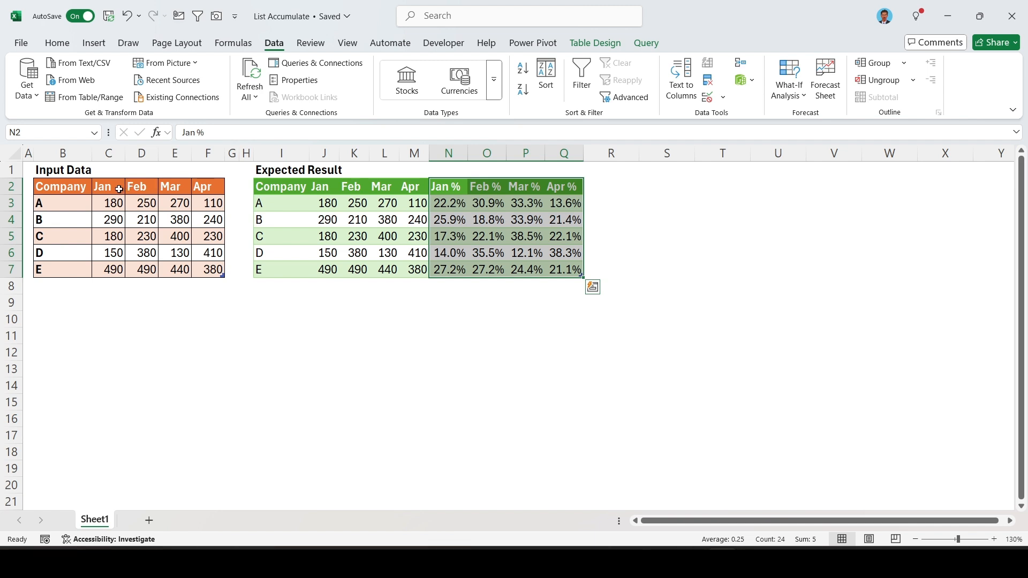
Compare the monthly input values with company A's month percentages in the expected result table.
{"action": "left_click_drag", "start_coordinate": [110, 187], "coordinate": [210, 267]}
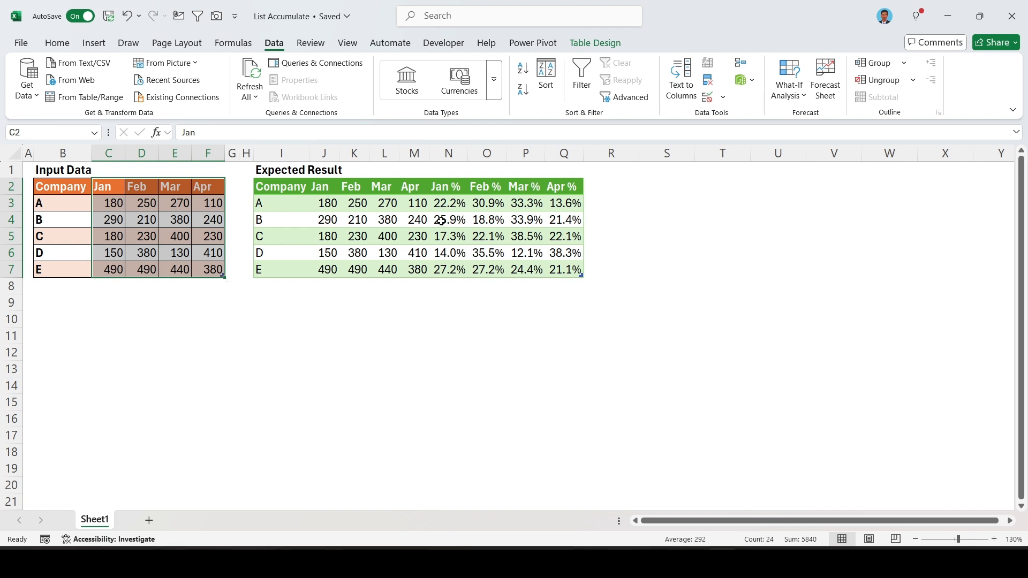
{"action": "left_click", "coordinate": [453, 205]}
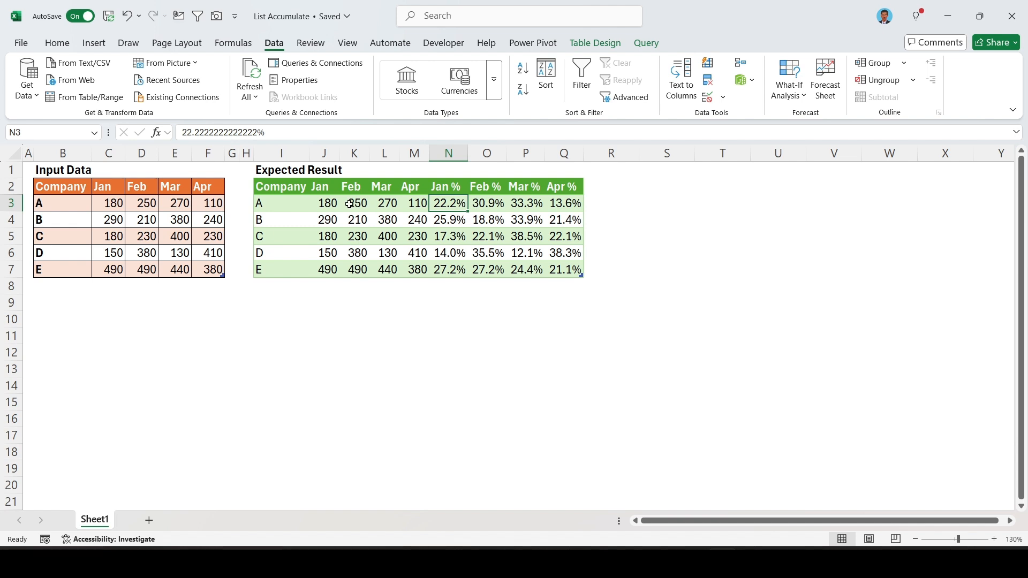
{"action": "left_click_drag", "start_coordinate": [319, 204], "coordinate": [415, 214]}
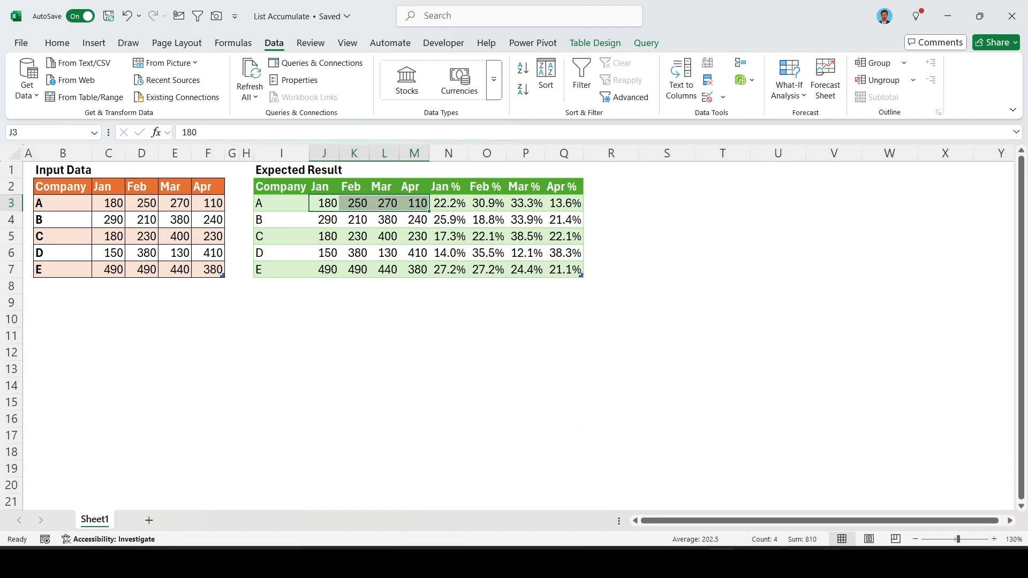
{"action": "left_click", "coordinate": [459, 204]}
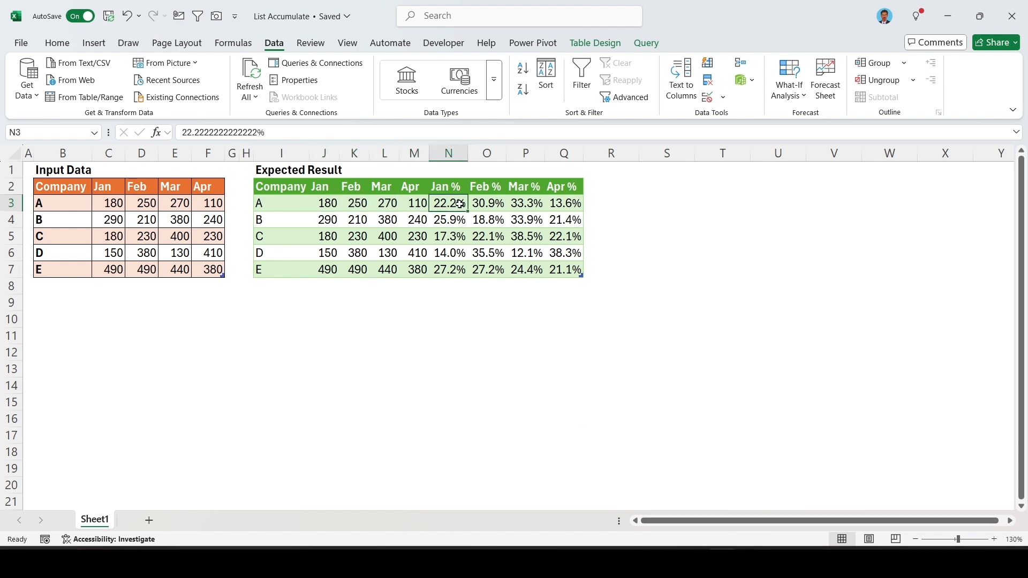
{"action": "left_click", "coordinate": [489, 204]}
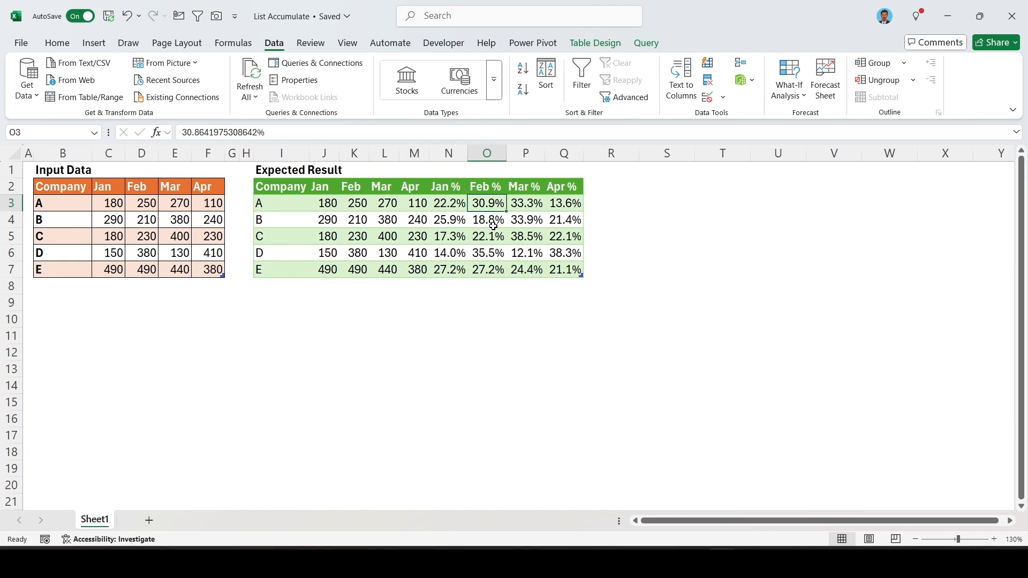
Load the Input Data table from the sheet into the Power Query Editor as a new query.
{"action": "left_click", "coordinate": [181, 220]}
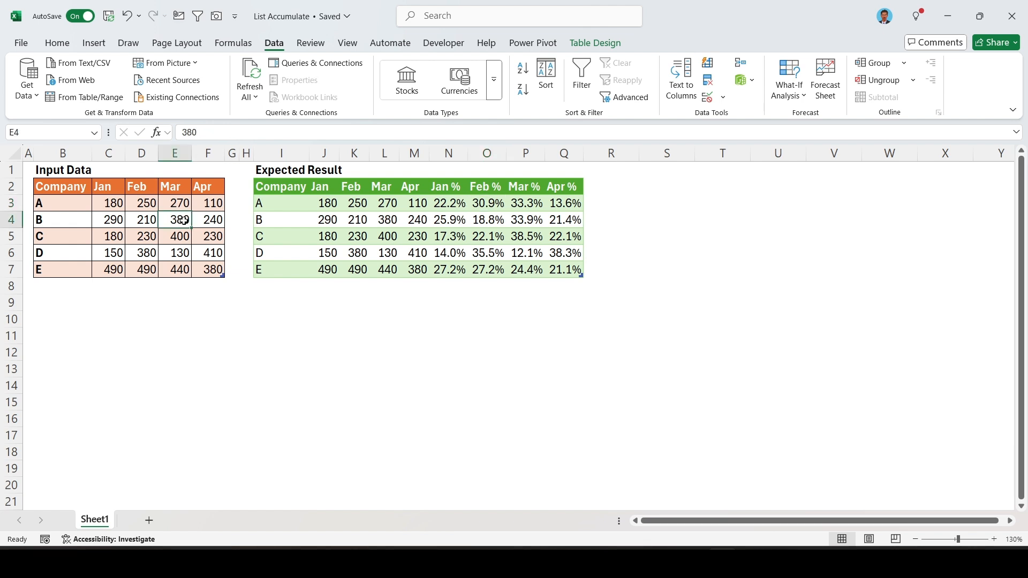
{"action": "key", "text": "alt+a"}
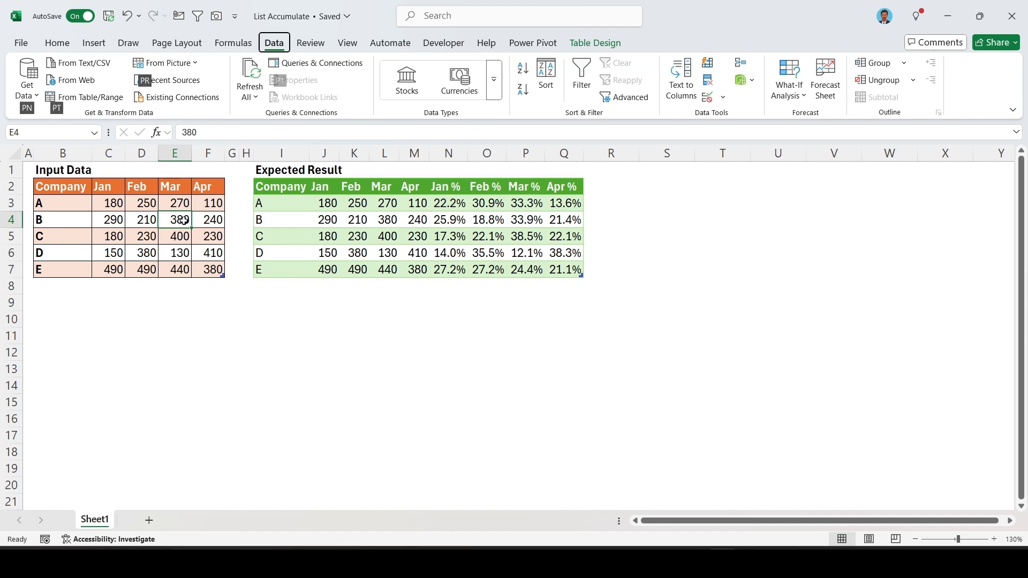
{"action": "key", "text": "p"}
{"action": "key", "text": "t"}
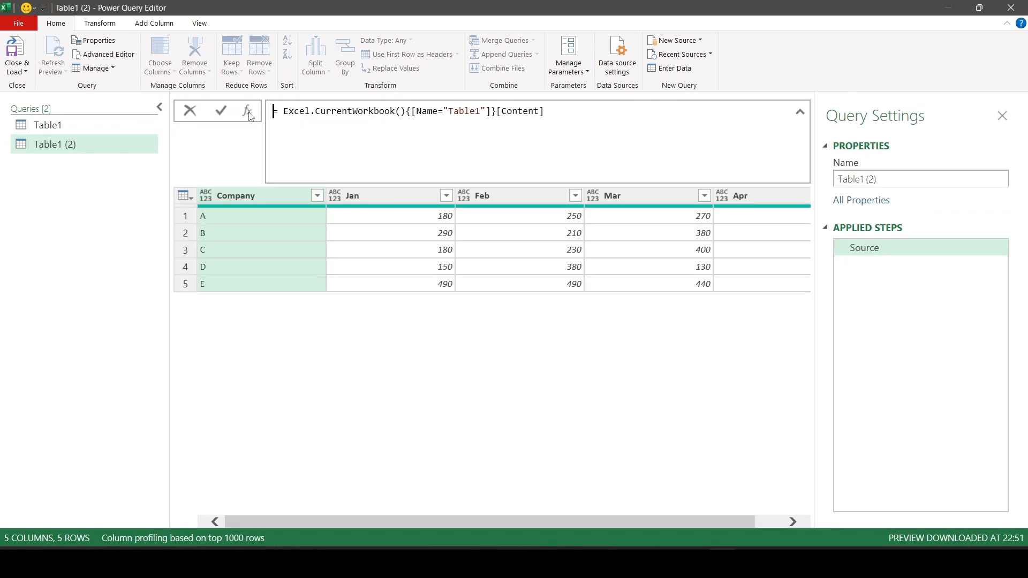
{"action": "left_click", "coordinate": [344, 403]}
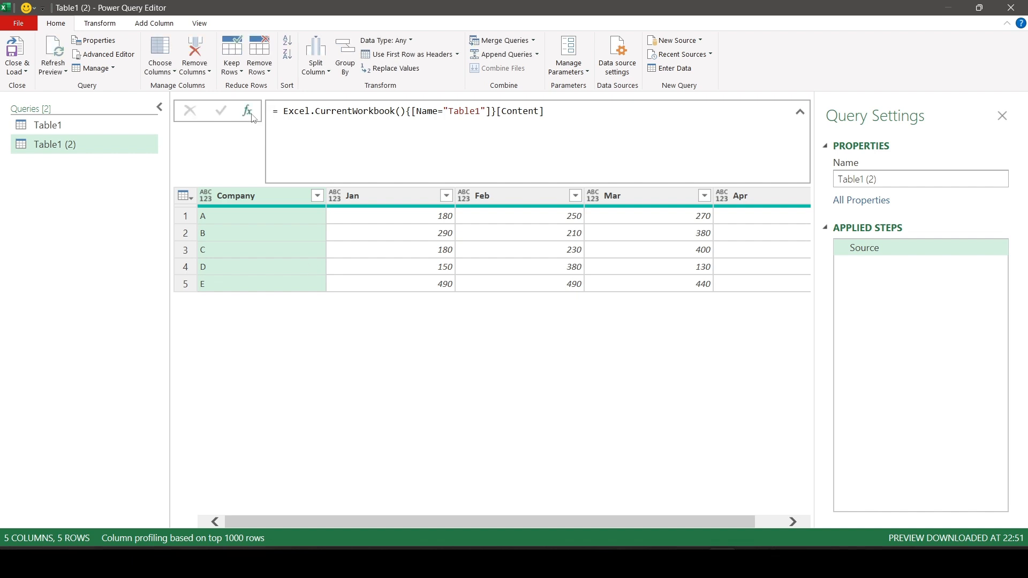
Add a custom step after Source with the formula = Table.ColumnNames(Source).
{"action": "left_click", "coordinate": [253, 117]}
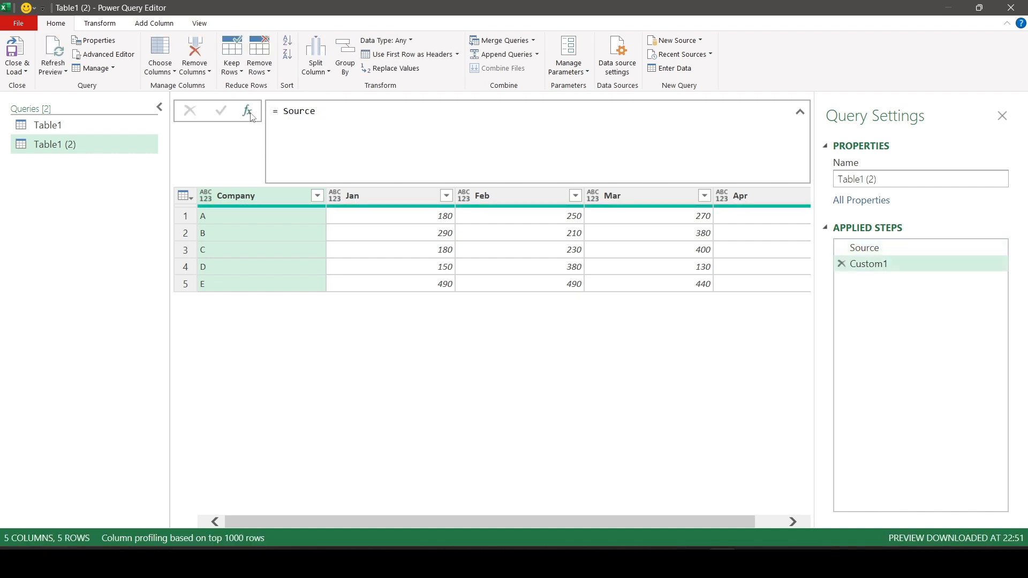
{"action": "left_click", "coordinate": [282, 111]}
{"action": "type", "text": "tblcol"}
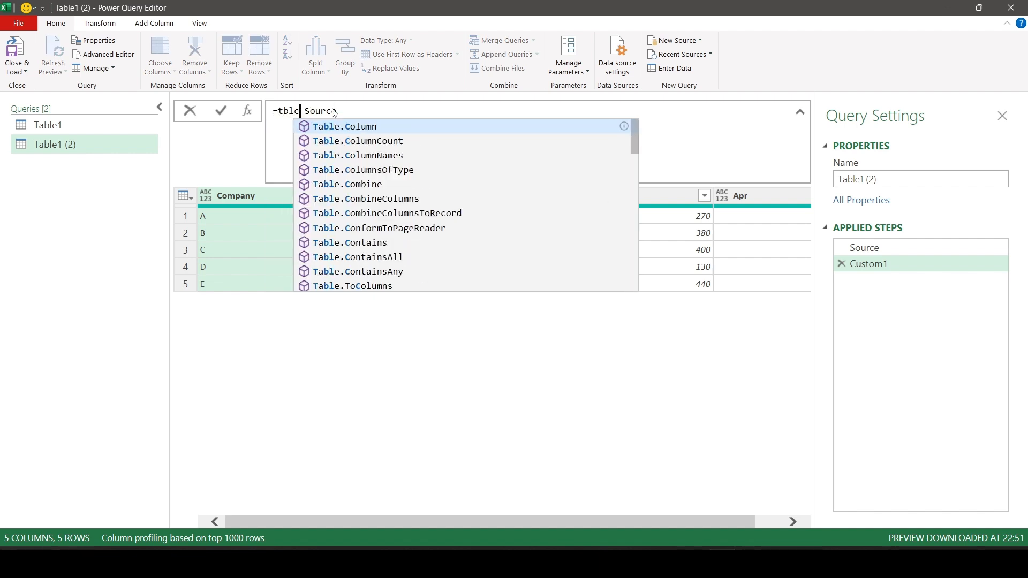
{"action": "key", "text": "Down"}
{"action": "key", "text": "Down"}
{"action": "key", "text": "Tab"}
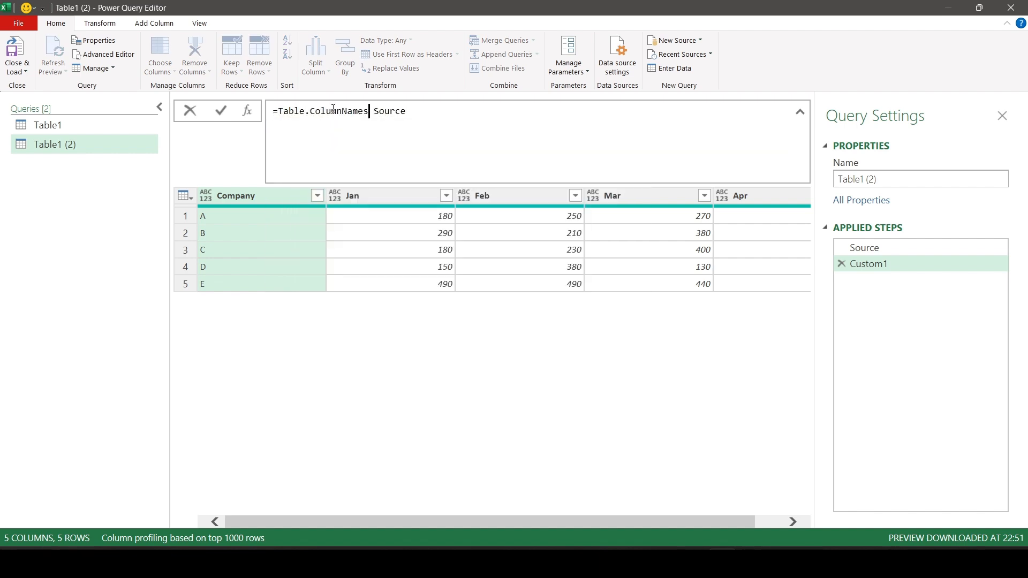
{"action": "type", "text": "("}
{"action": "key", "text": "Delete"}
{"action": "key", "text": "Delete"}
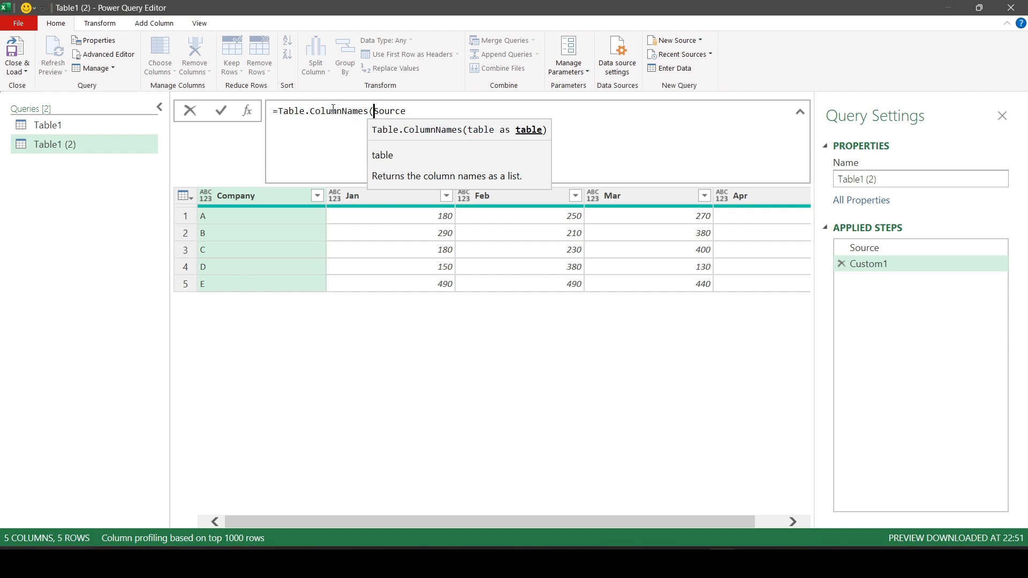
{"action": "left_click", "coordinate": [424, 111]}
{"action": "type", "text": ")"}
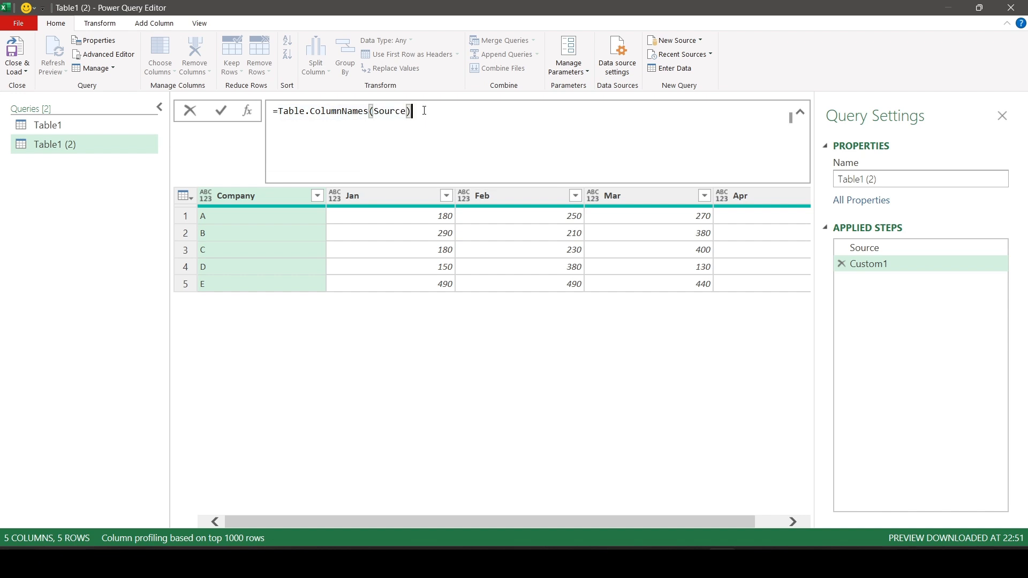
{"action": "left_click", "coordinate": [222, 111]}
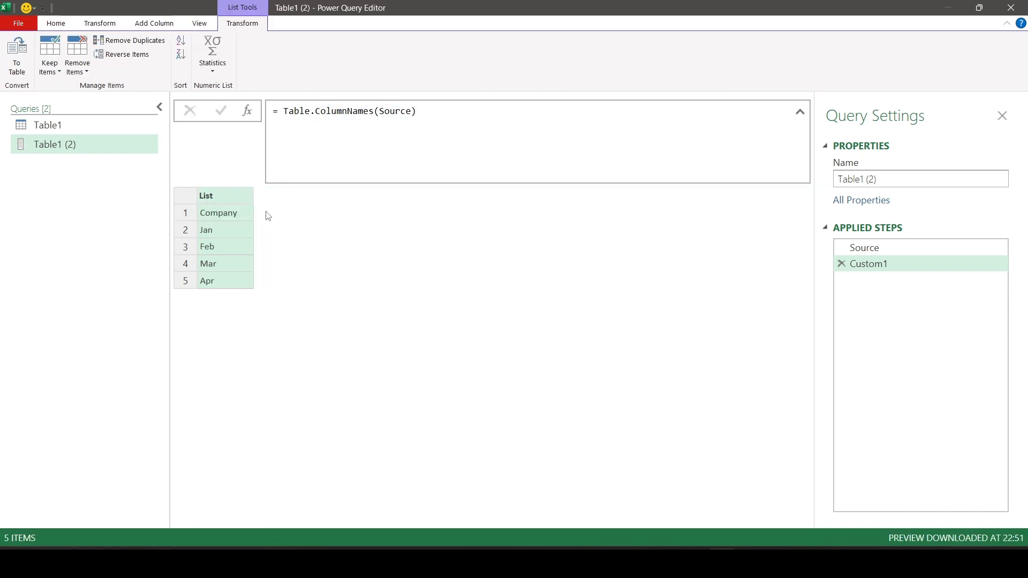
Widen the list column and inspect the individual column names in it.
{"action": "left_click_drag", "start_coordinate": [253, 194], "coordinate": [268, 195]}
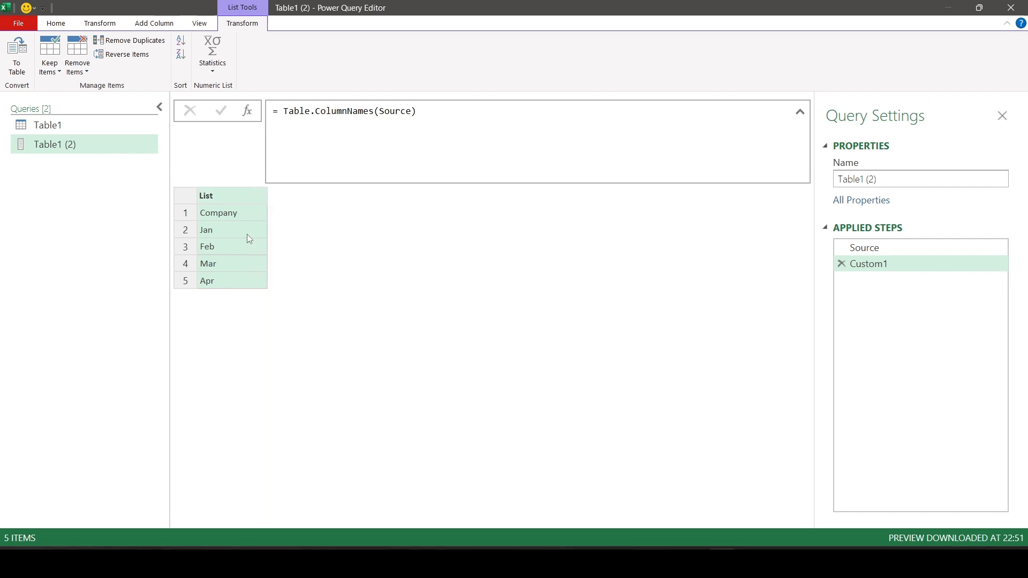
{"action": "left_click", "coordinate": [246, 230]}
{"action": "left_click", "coordinate": [247, 247]}
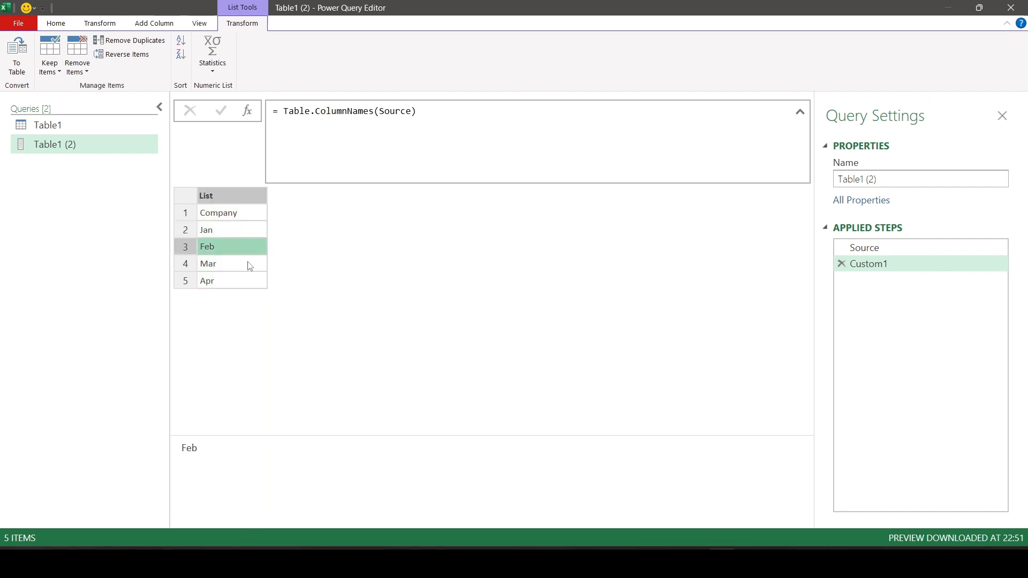
{"action": "left_click", "coordinate": [249, 264]}
{"action": "left_click", "coordinate": [253, 215]}
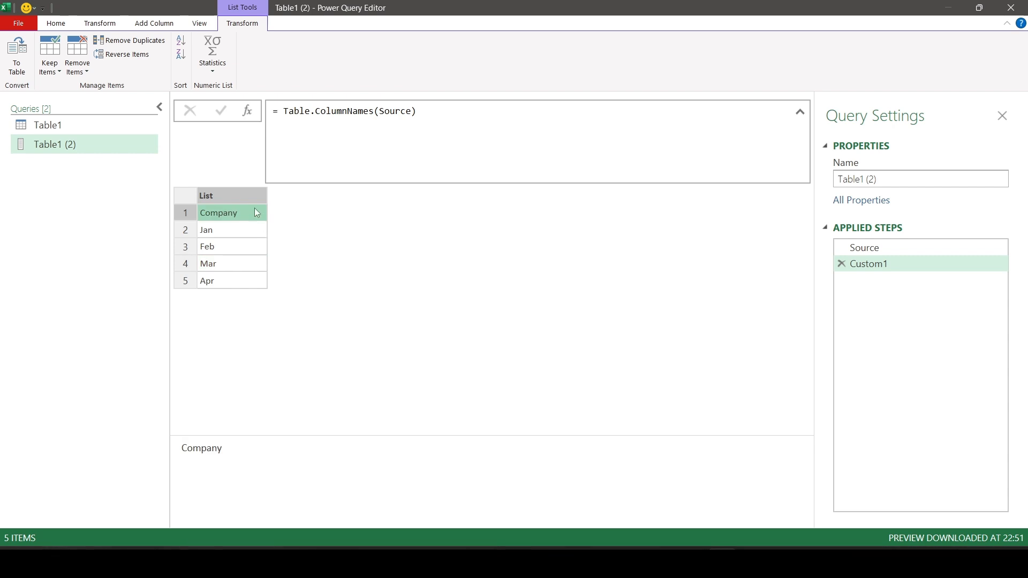
Wrap the custom step's formula in List.Skip so it reads = List.Skip(Table.ColumnNames(Source)), dropping the Company column name.
{"action": "left_click", "coordinate": [280, 112]}
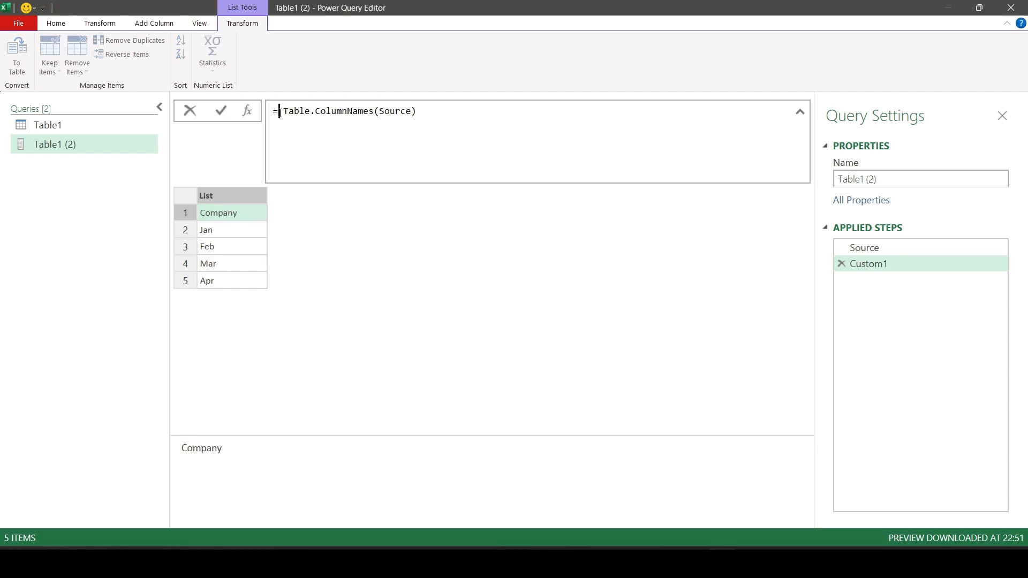
{"action": "type", "text": "List.Skip"}
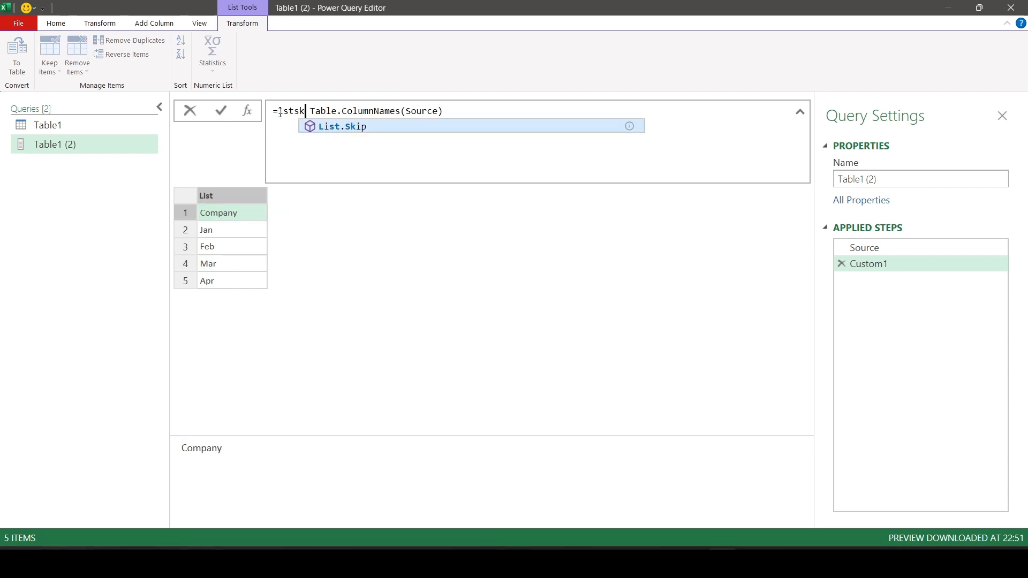
{"action": "type", "text": "("}
{"action": "key", "text": "Delete"}
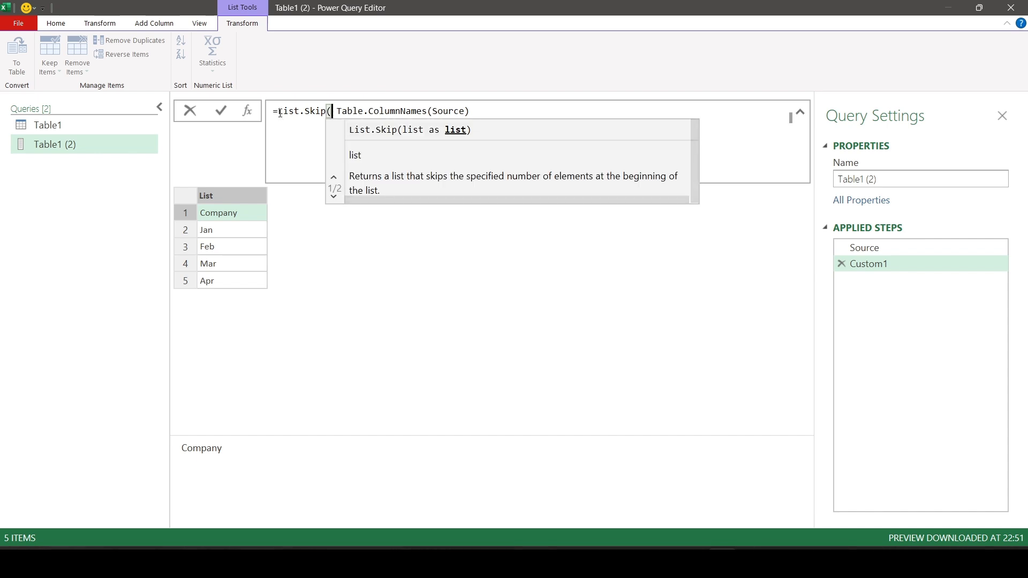
{"action": "left_click", "coordinate": [478, 114]}
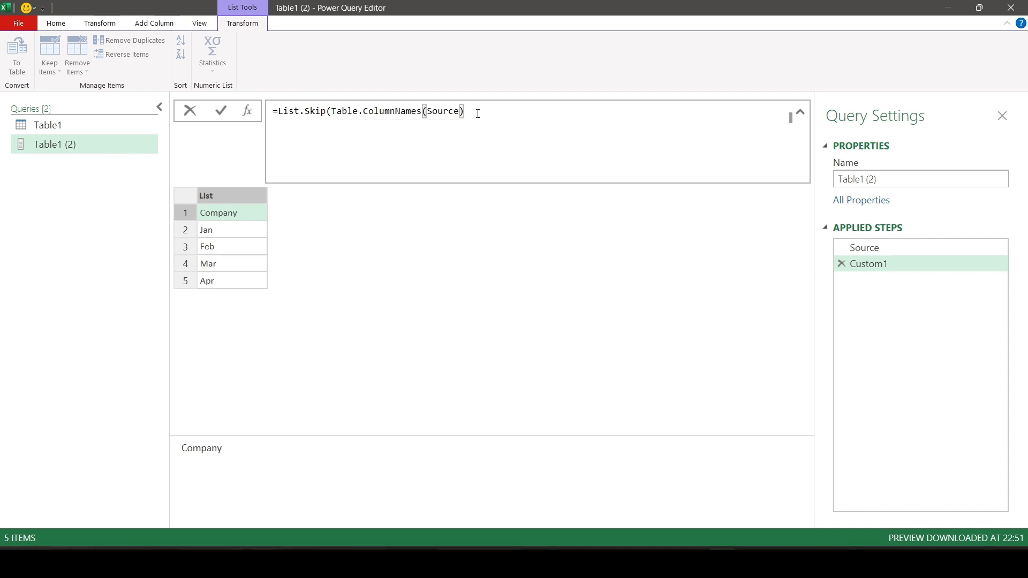
{"action": "type", "text": ")"}
{"action": "left_click", "coordinate": [224, 114]}
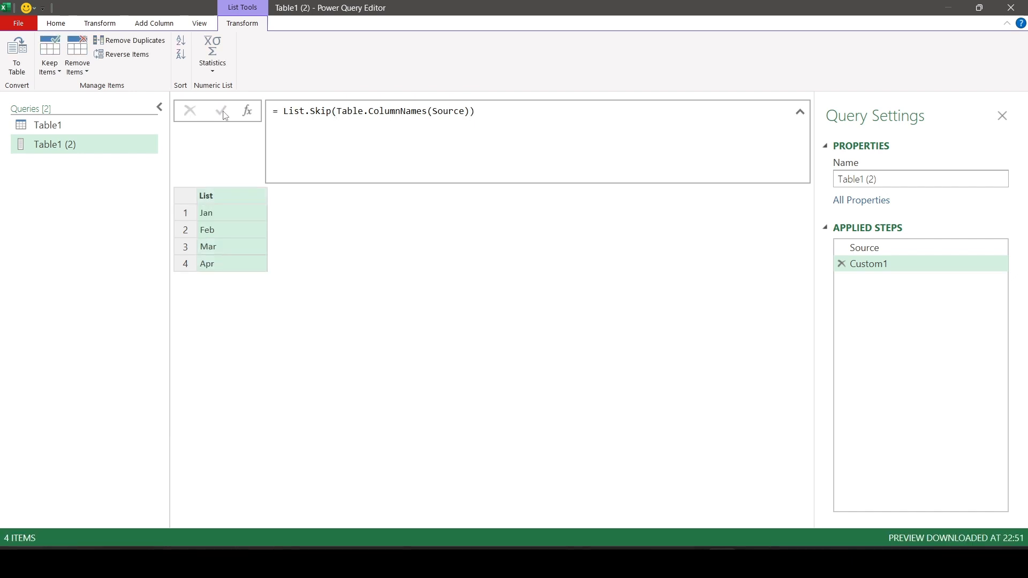
Wrap the skipped list in List.Accumulate as its list argument and enter Source as the seed.
{"action": "left_click", "coordinate": [280, 112]}
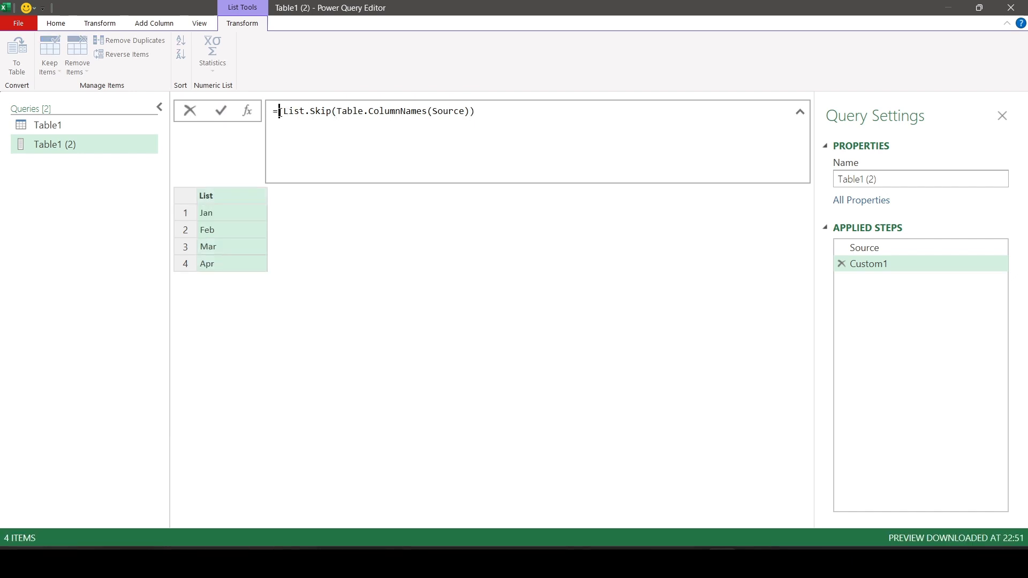
{"action": "type", "text": "List.Accumulate"}
{"action": "key", "text": "Tab"}
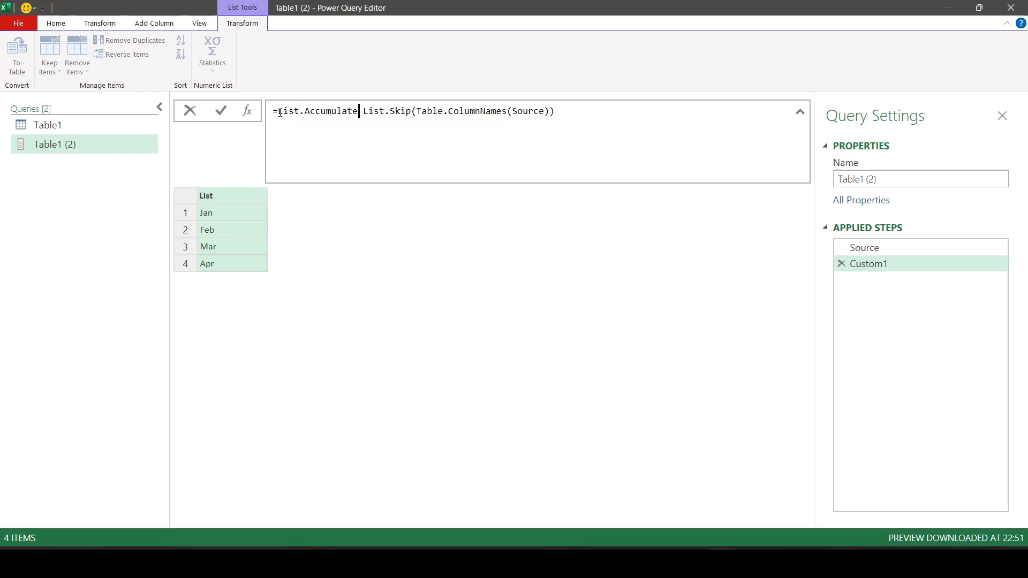
{"action": "type", "text": "("}
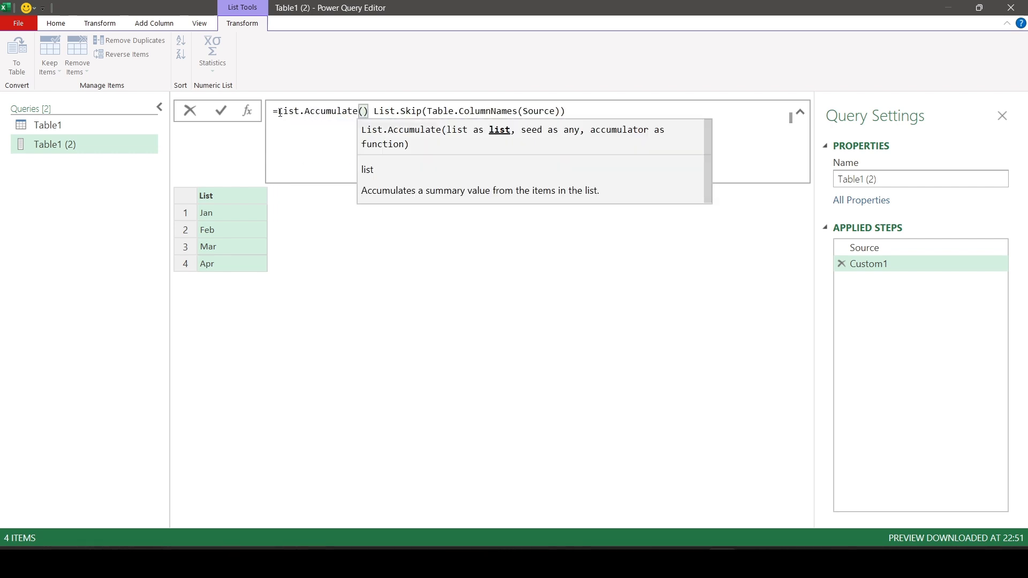
{"action": "key", "text": "Delete"}
{"action": "left_click", "coordinate": [591, 108]}
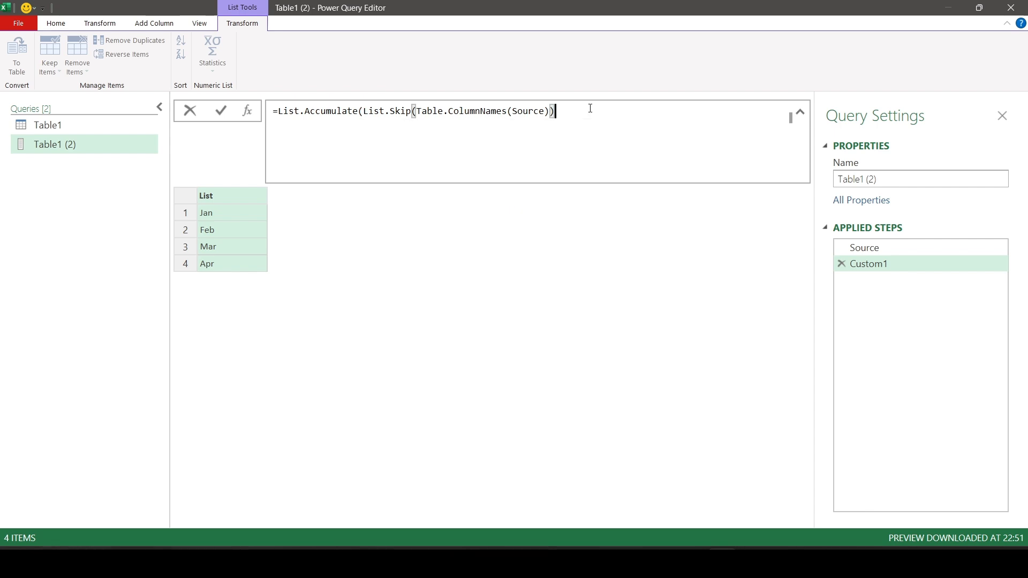
{"action": "type", "text": ","}
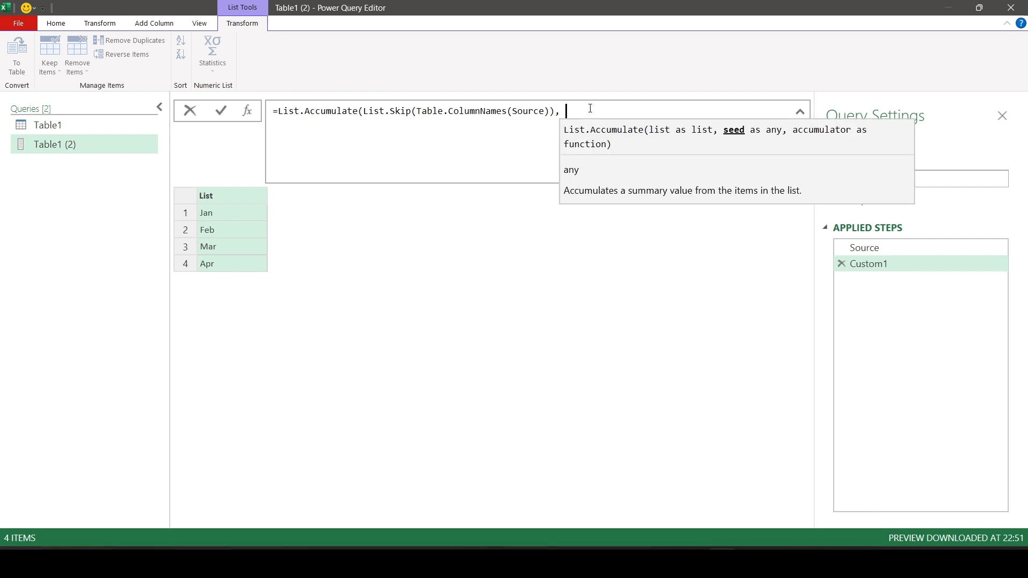
{"action": "type", "text": " Source"}
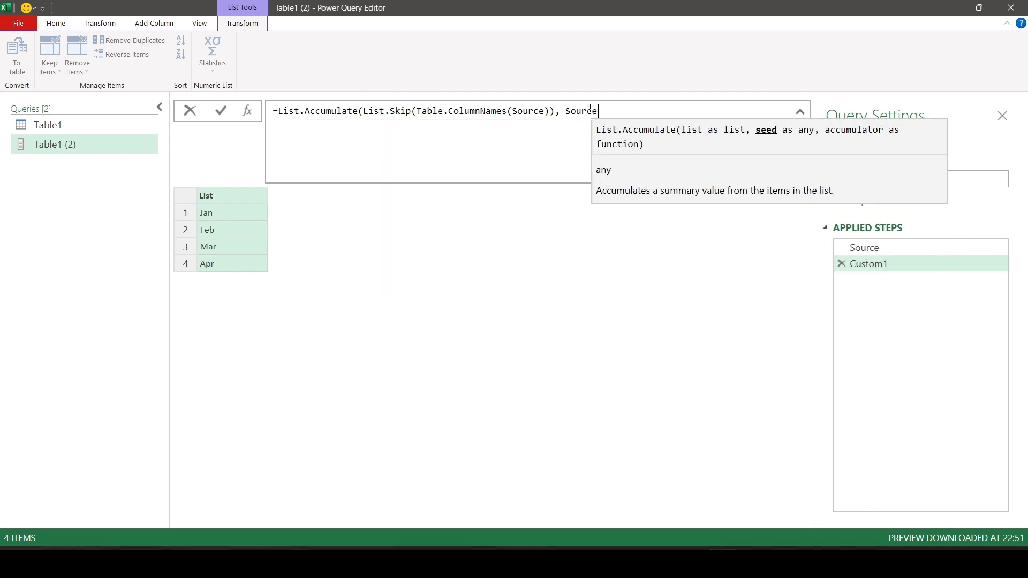
{"action": "type", "text": ","}
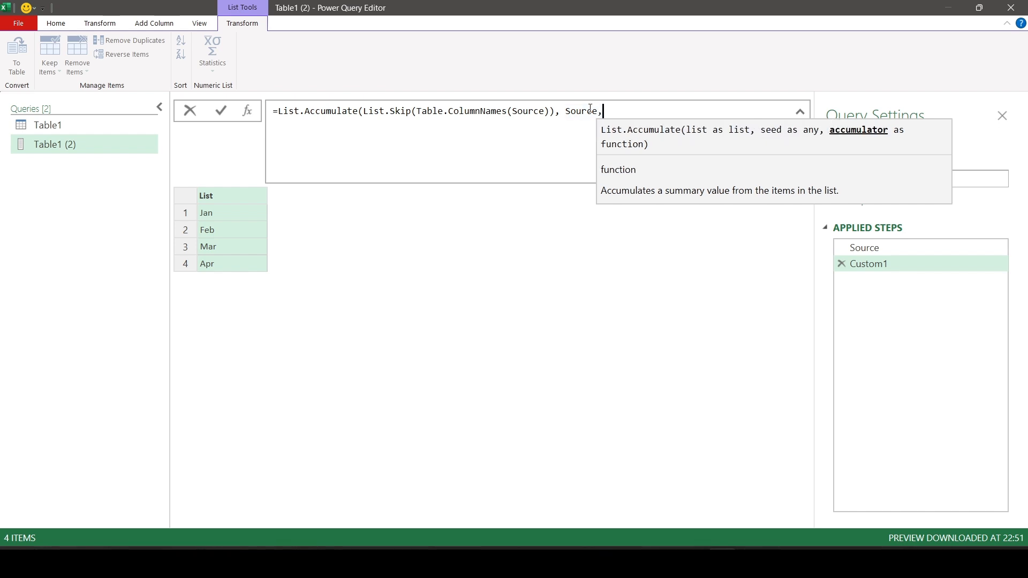
{"action": "type", "text": " (s,"}
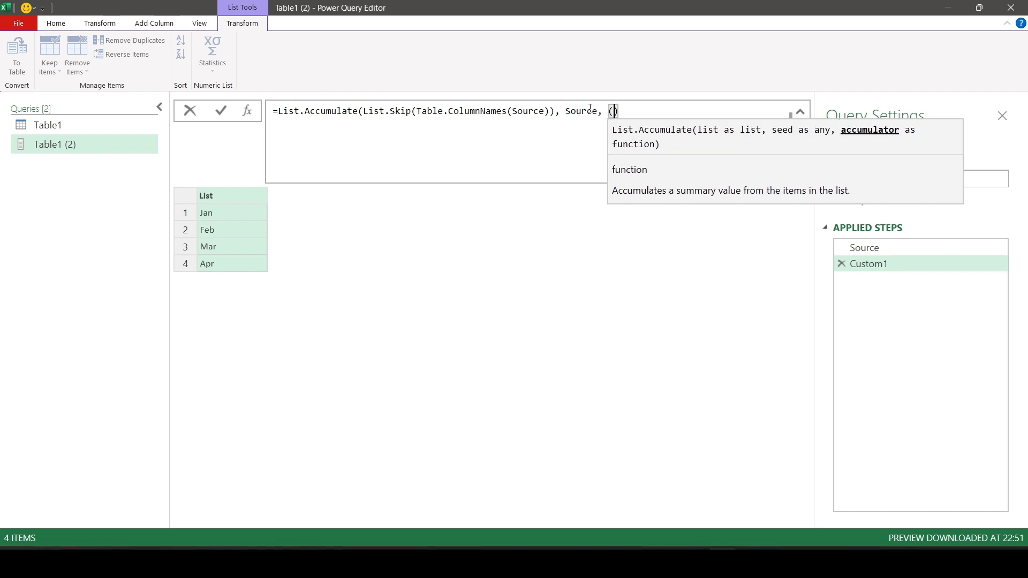
{"action": "type", "text": "c"}
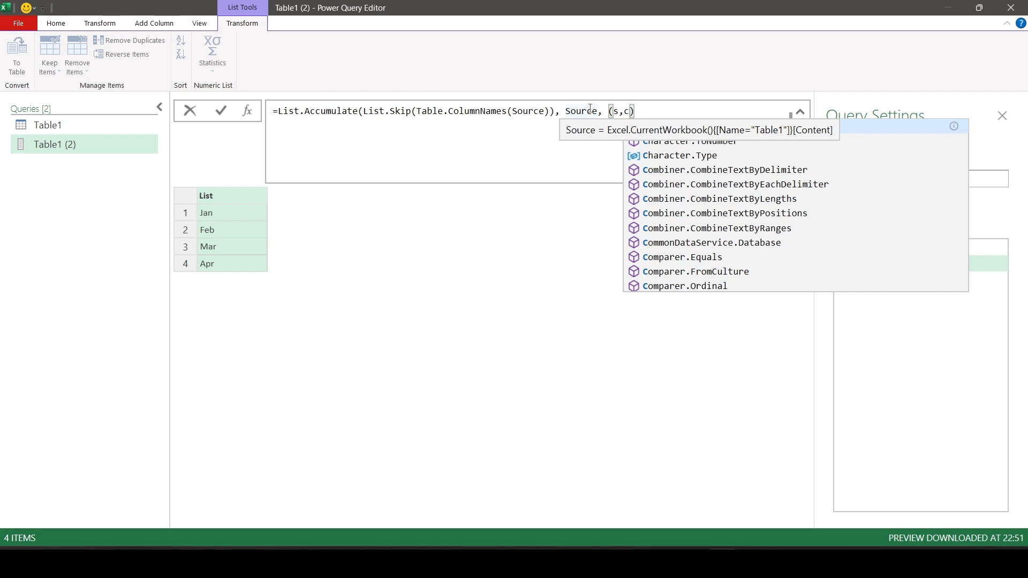
Start the List.Accumulate accumulator argument as a function with the parameters (s,c) =>.
{"action": "left_click", "coordinate": [662, 112]}
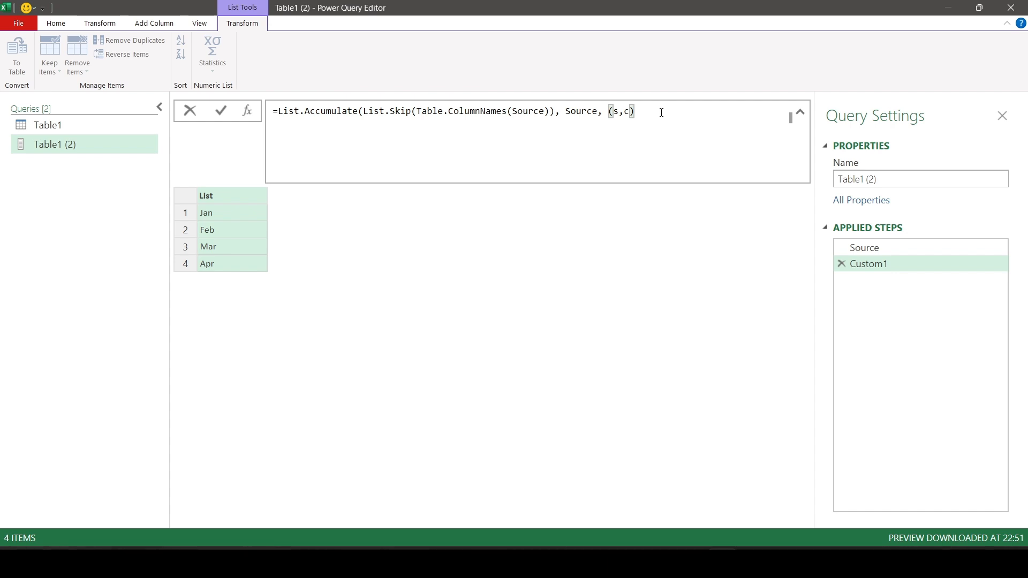
{"action": "type", "text": "=>"}
Make the accumulator call Table.AddColumn with s as the table and c & " %" as the new column name.
{"action": "type", "text": "tb"}
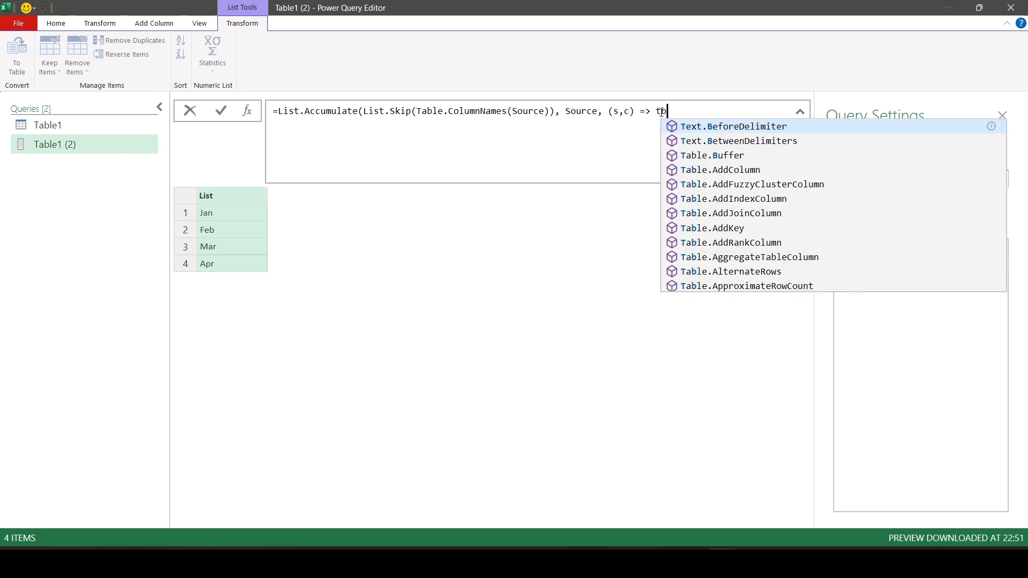
{"action": "type", "text": "add"}
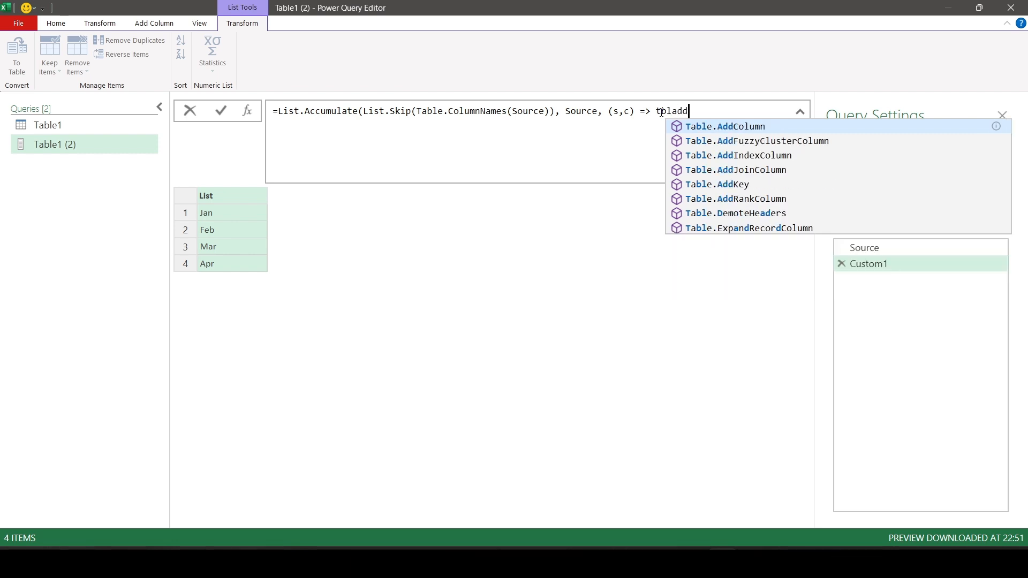
{"action": "key", "text": "Tab"}
{"action": "type", "text": "("}
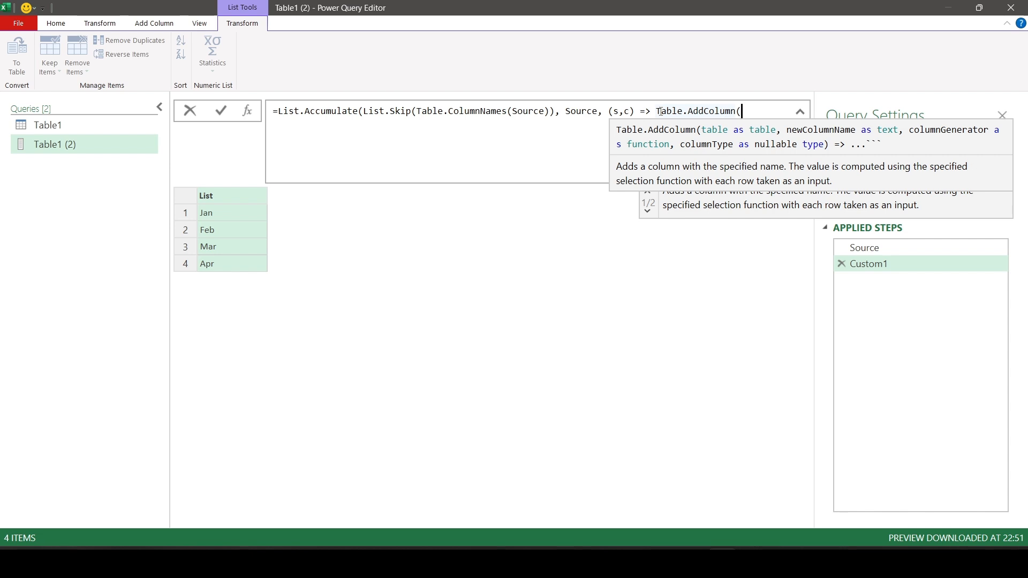
{"action": "type", "text": "s"}
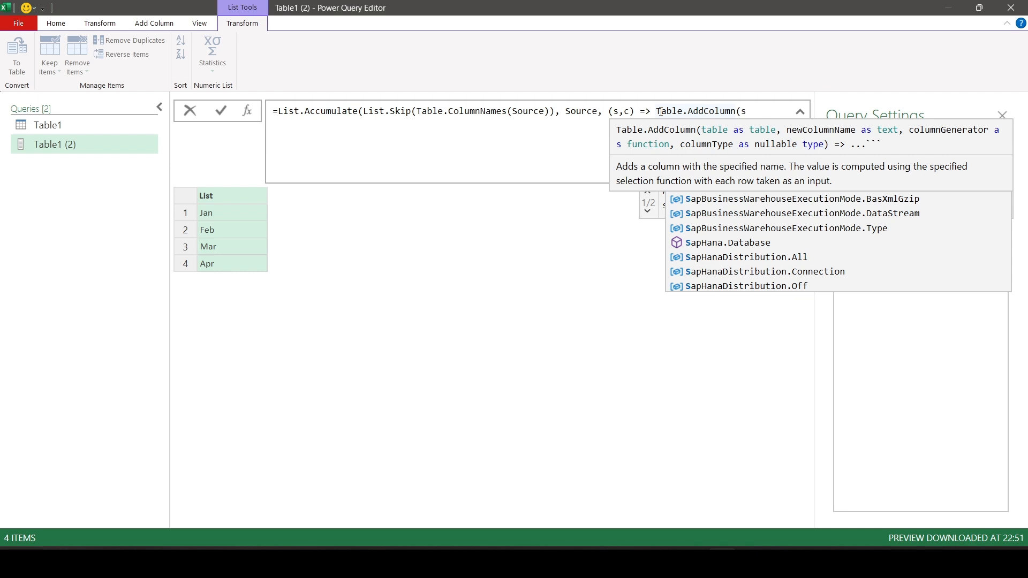
{"action": "type", "text": ","}
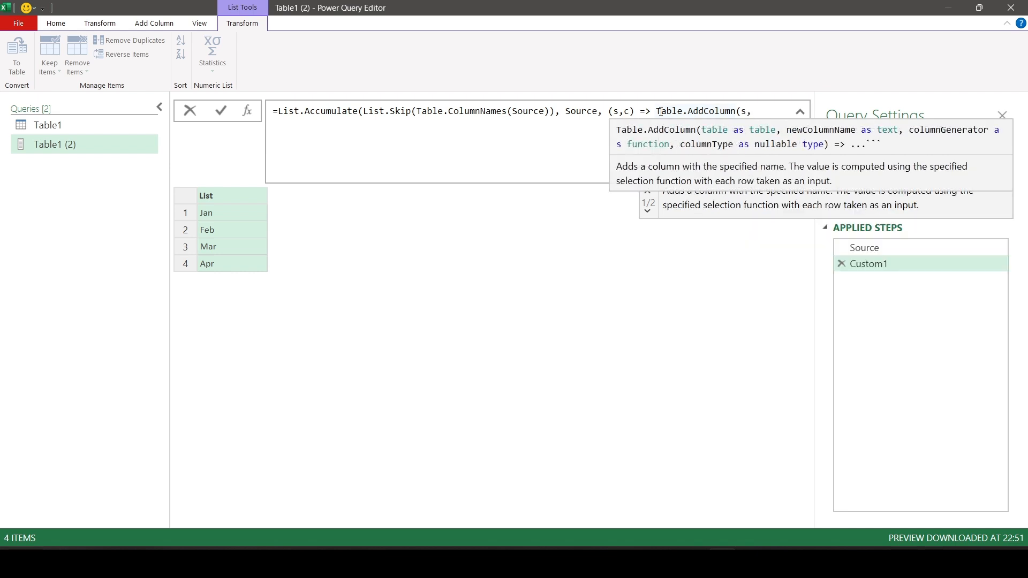
{"action": "type", "text": " c &\" "}
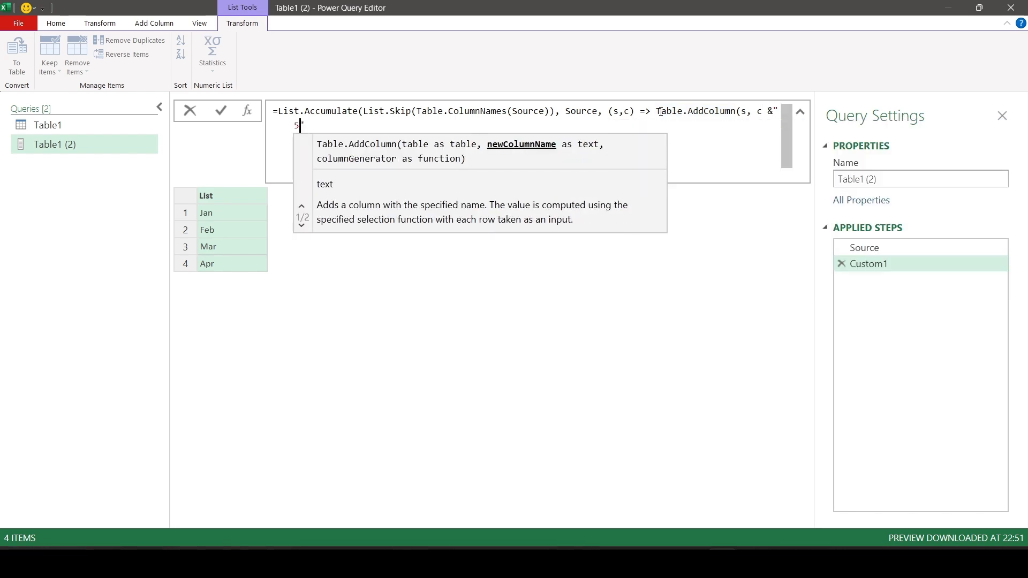
{"action": "type", "text": "%\","}
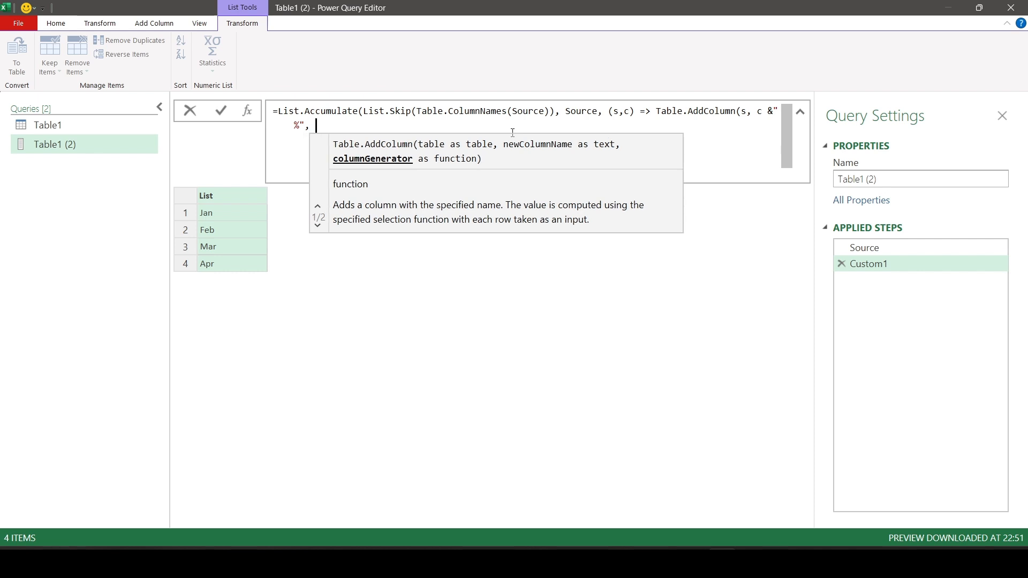
Set the column generator to each _, close the brackets and apply the formula.
{"action": "type", "text": "each _"}
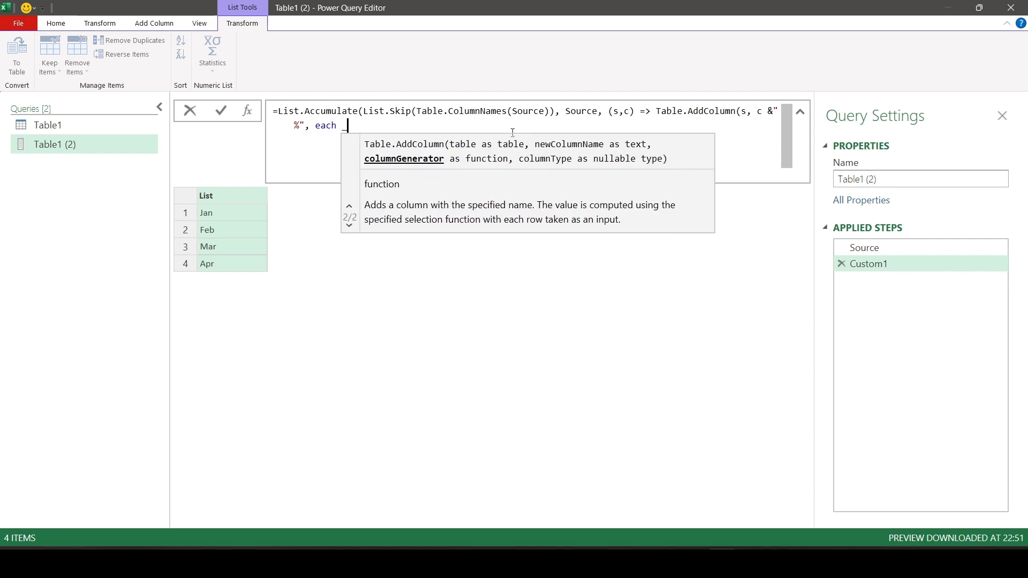
{"action": "type", "text": "))"}
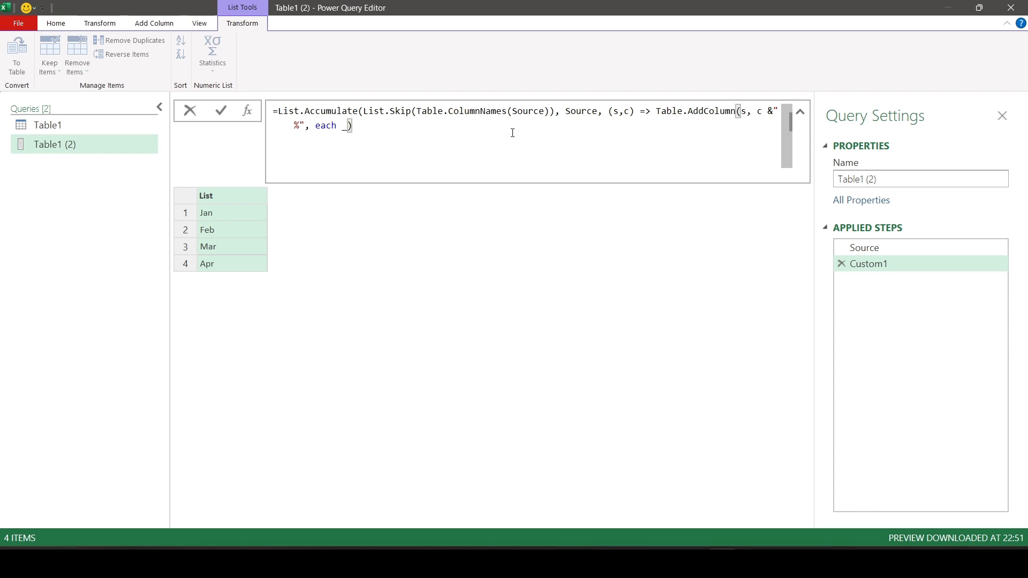
{"action": "key", "text": "Return"}
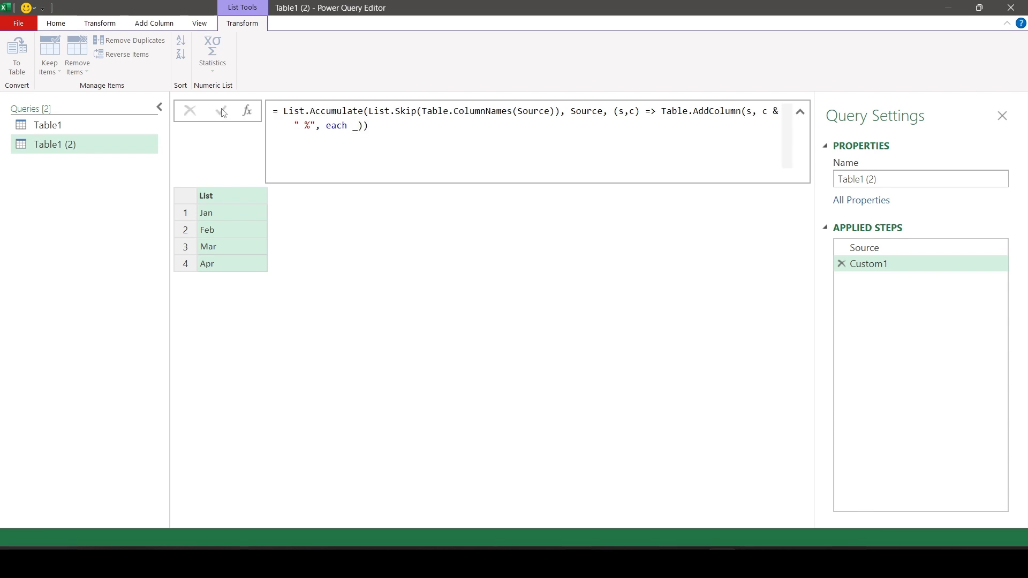
Preview the first row's records in the new Jan % and Feb % columns and compare their fields.
{"action": "left_click_drag", "start_coordinate": [368, 524], "coordinate": [620, 522]}
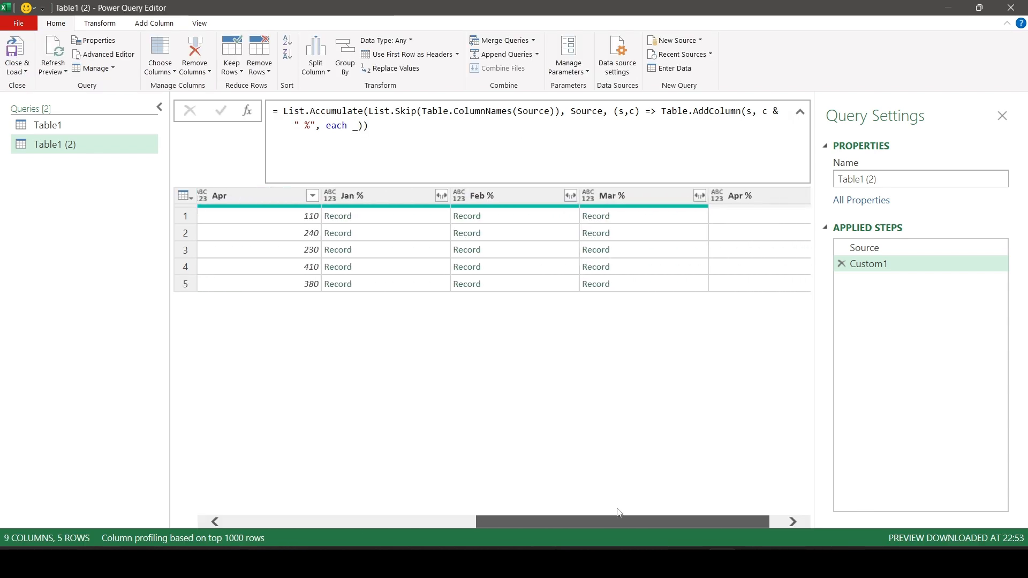
{"action": "left_click", "coordinate": [402, 216]}
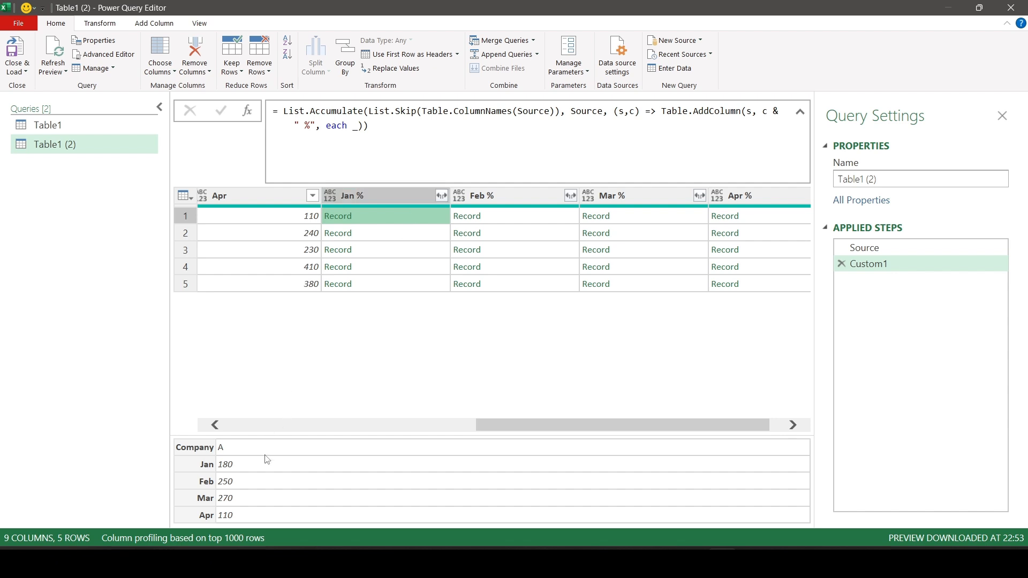
{"action": "left_click_drag", "start_coordinate": [283, 435], "coordinate": [273, 379]}
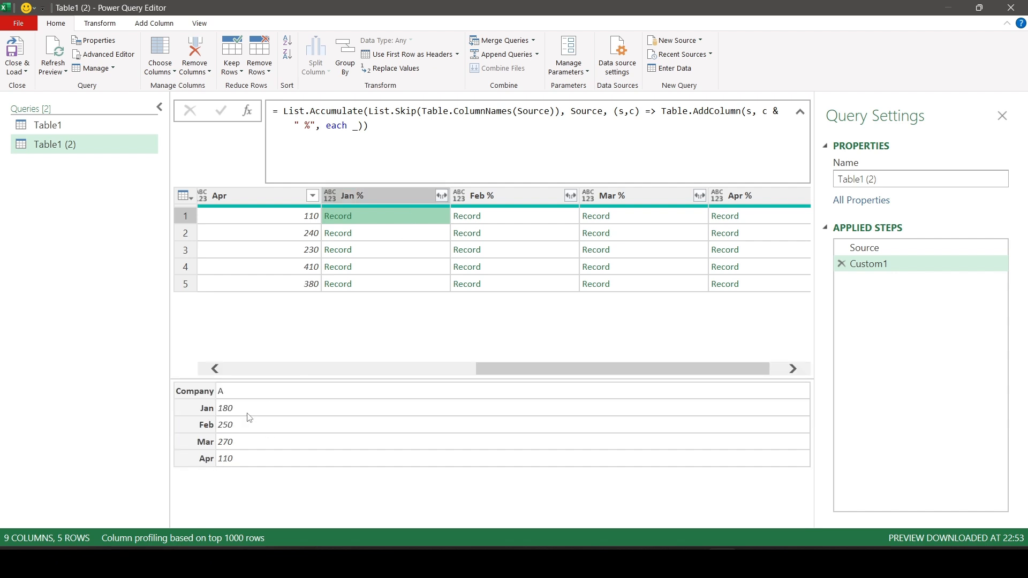
{"action": "left_click", "coordinate": [511, 224]}
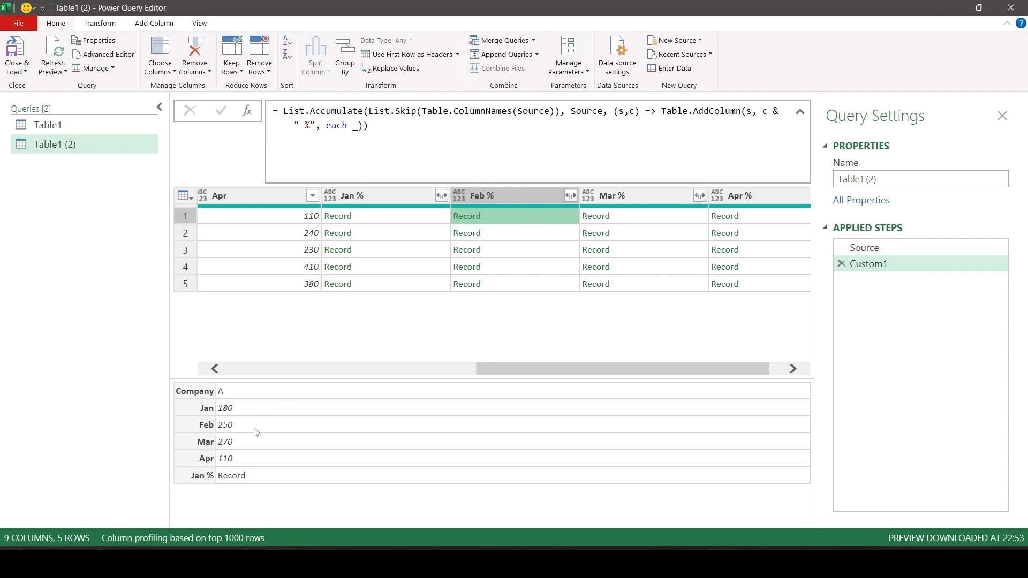
Replace the underscore after each with Record.Field(_,c) and apply the formula.
{"action": "left_click", "coordinate": [371, 127]}
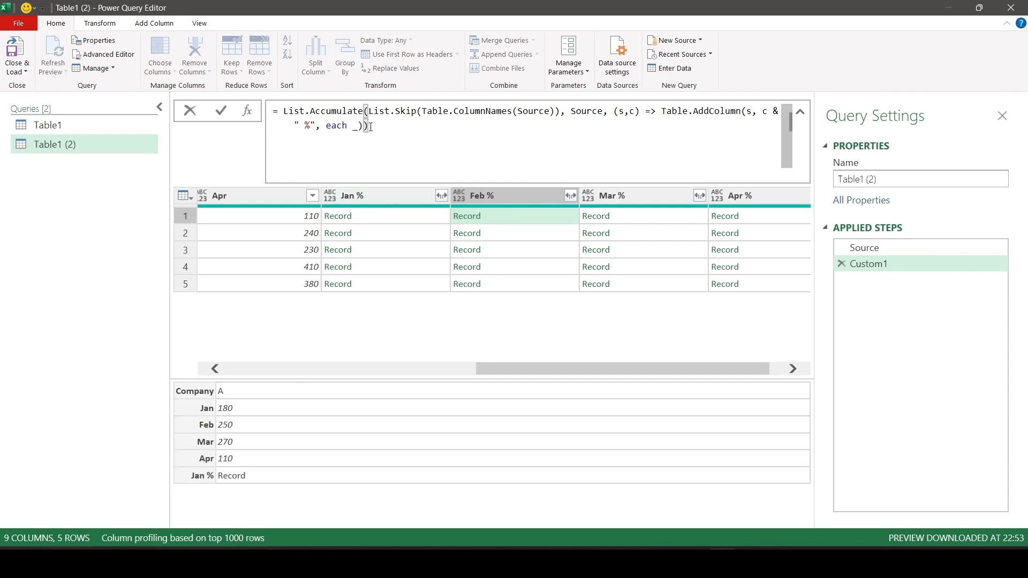
{"action": "key", "text": "BackSpace"}
{"action": "key", "text": "BackSpace"}
{"action": "key", "text": "BackSpace"}
{"action": "type", "text": "recfi"}
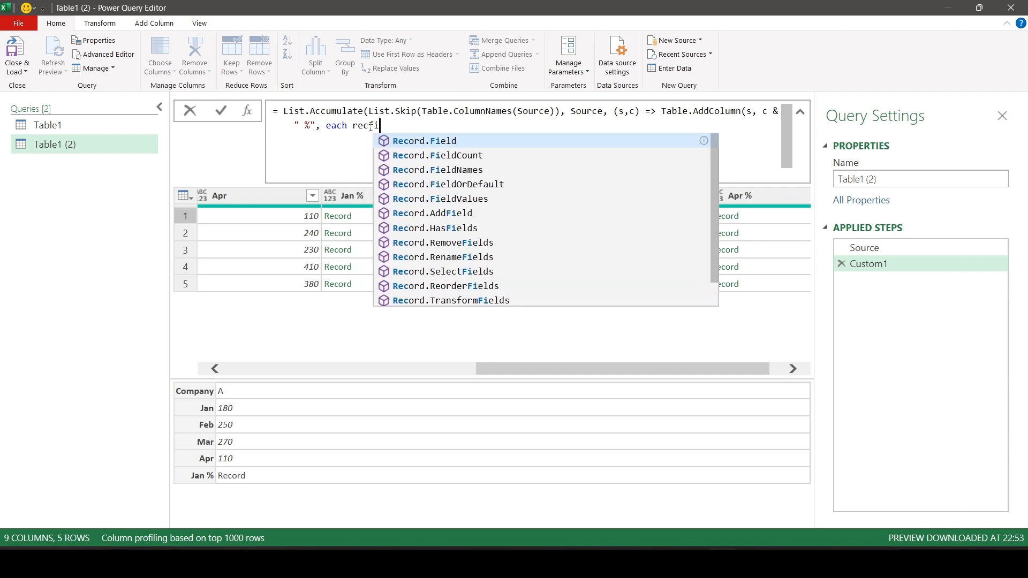
{"action": "key", "text": "Tab"}
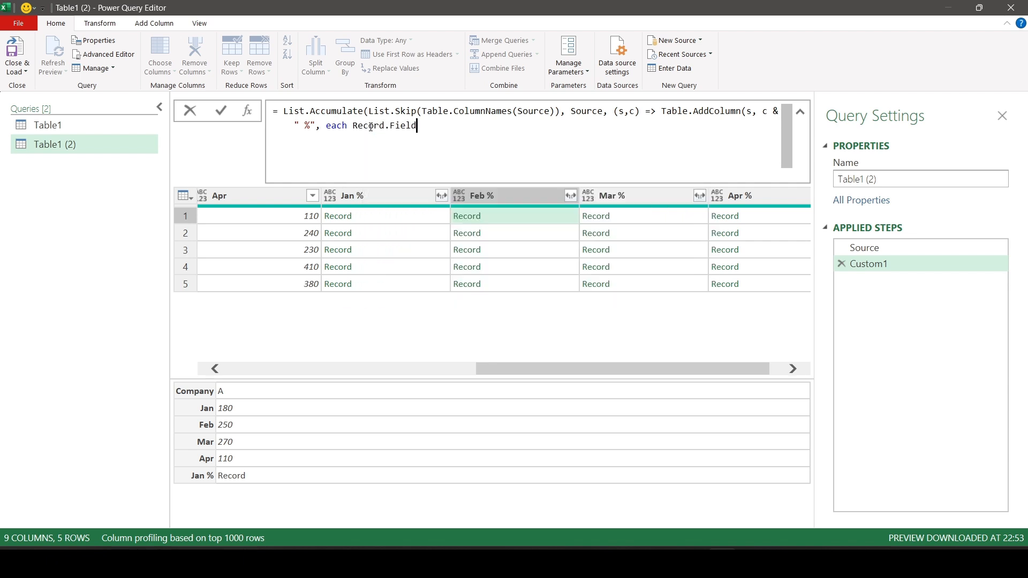
{"action": "type", "text": "("}
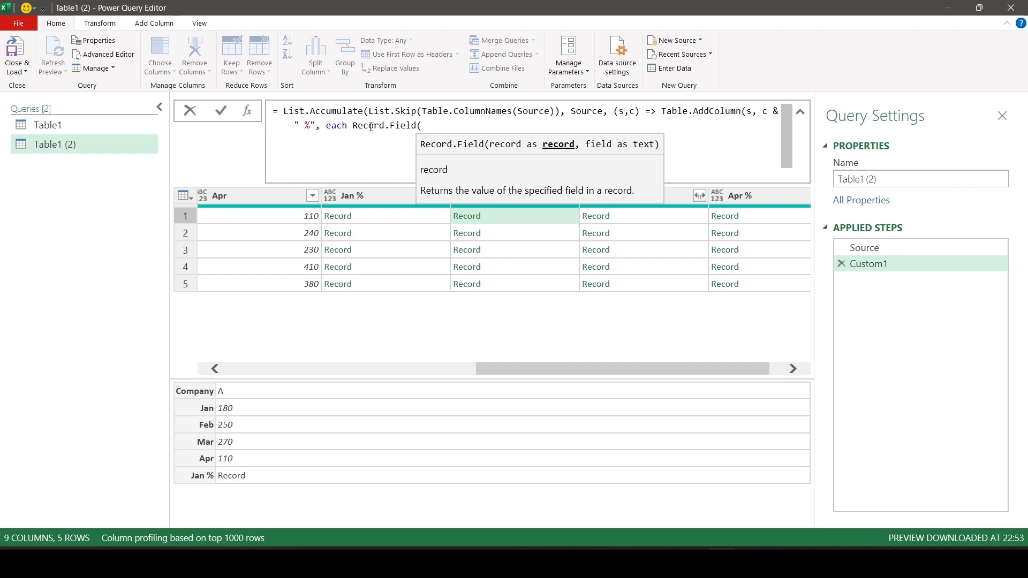
{"action": "type", "text": "_,"}
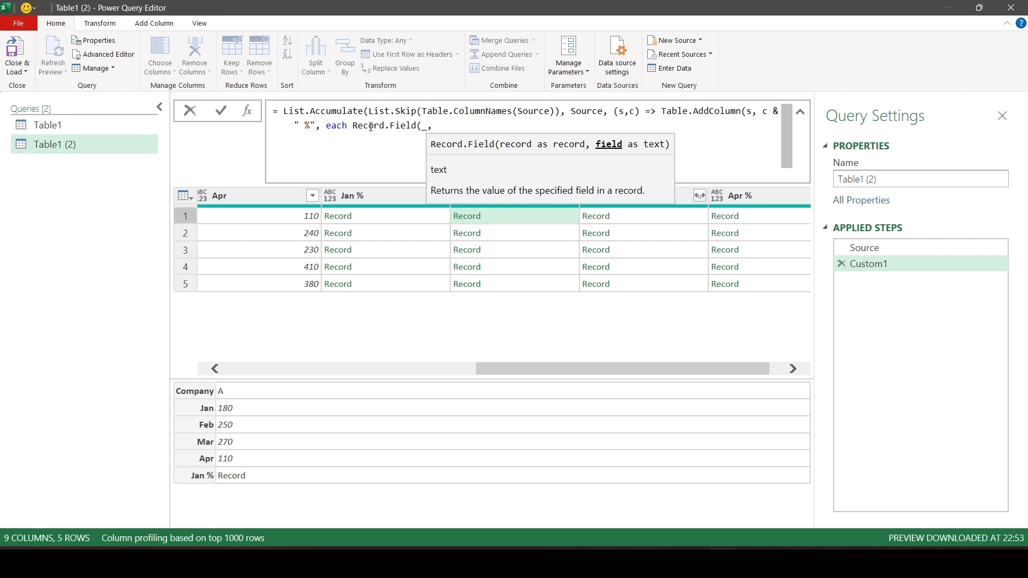
{"action": "type", "text": "c"}
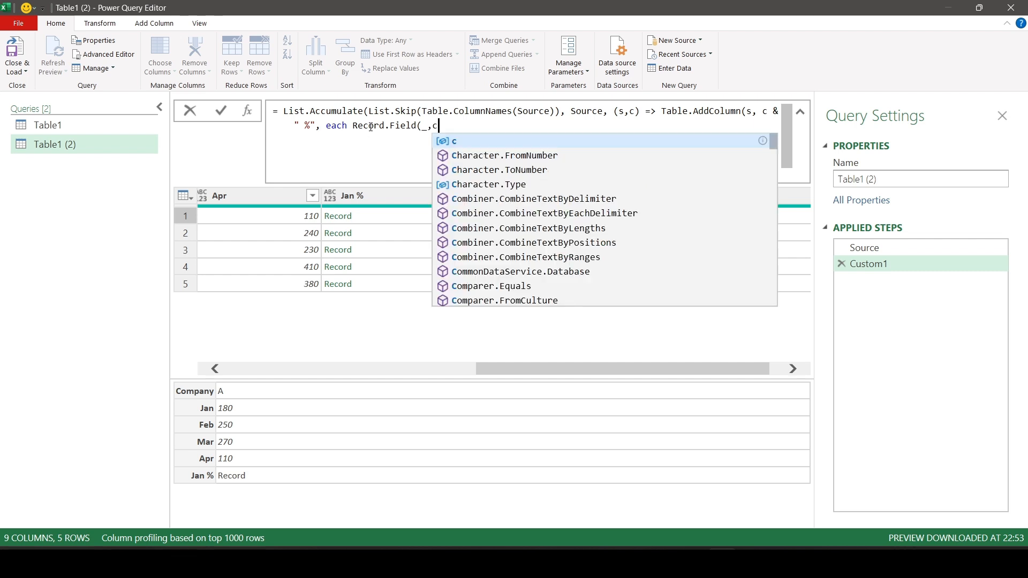
{"action": "type", "text": ")"}
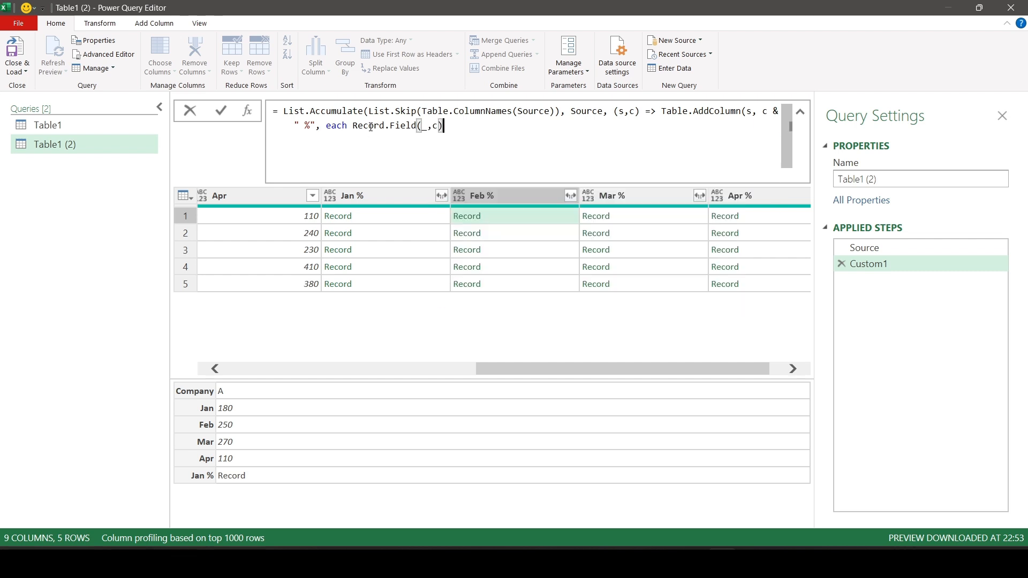
{"action": "type", "text": "))"}
{"action": "key", "text": "Return"}
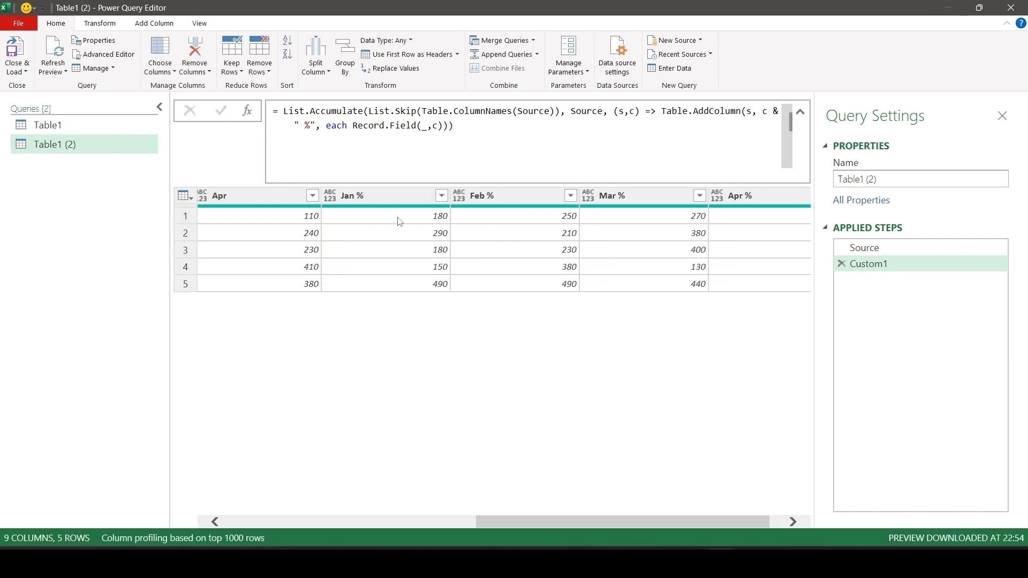
Compare the values in the new Jan % and Feb % columns with those in the original month columns.
{"action": "left_click", "coordinate": [399, 222]}
{"action": "left_click_drag", "start_coordinate": [534, 369], "coordinate": [284, 381]}
{"action": "left_click", "coordinate": [415, 216]}
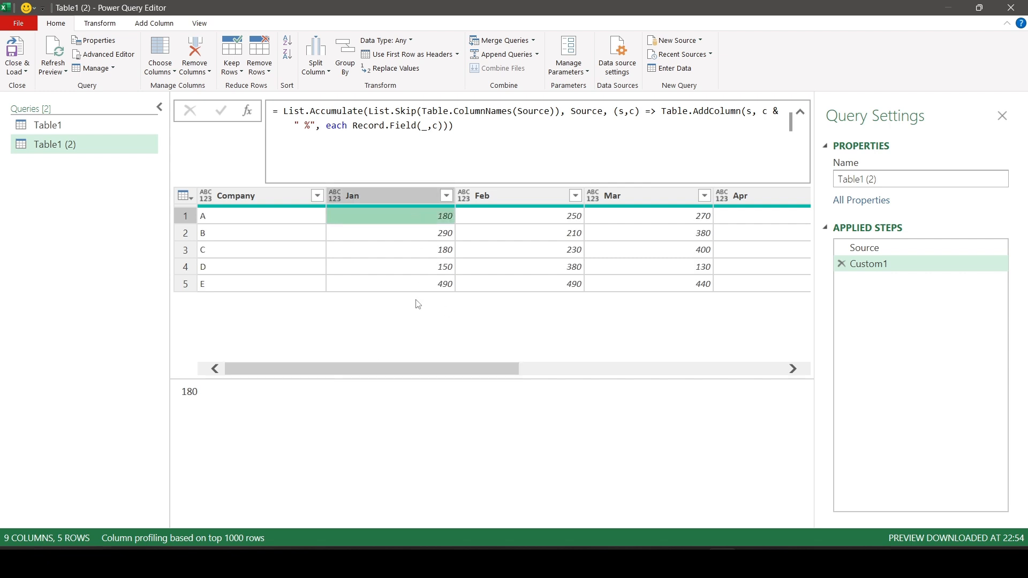
{"action": "left_click", "coordinate": [418, 233]}
{"action": "left_click_drag", "start_coordinate": [397, 368], "coordinate": [567, 378]}
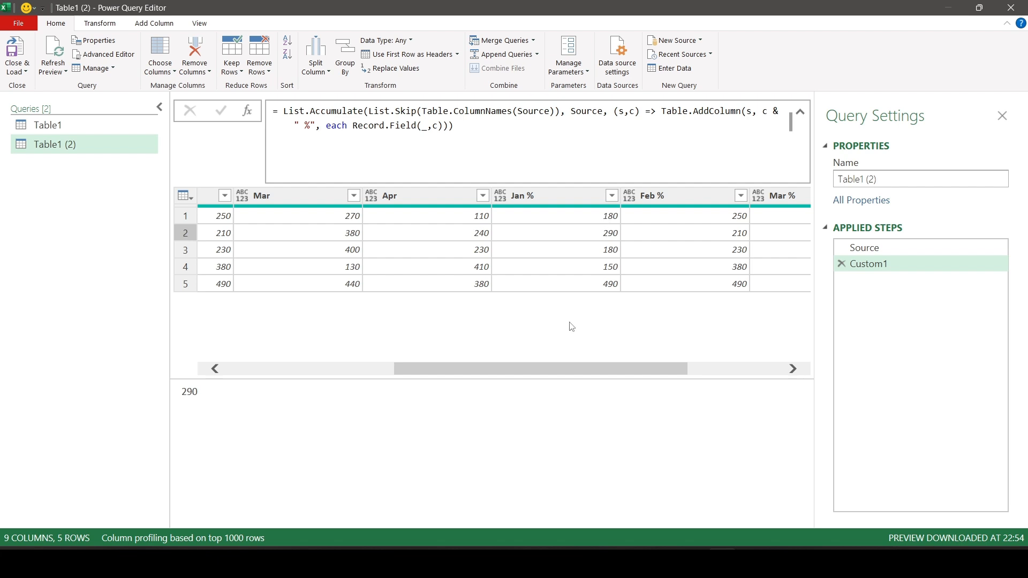
{"action": "left_click_drag", "start_coordinate": [577, 367], "coordinate": [490, 367]}
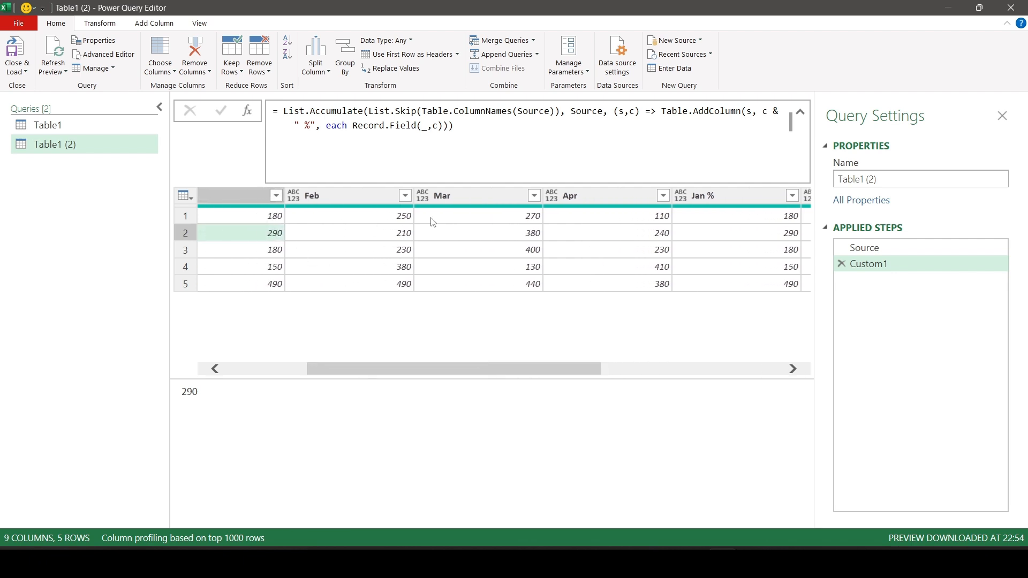
{"action": "left_click_drag", "start_coordinate": [487, 369], "coordinate": [583, 348]}
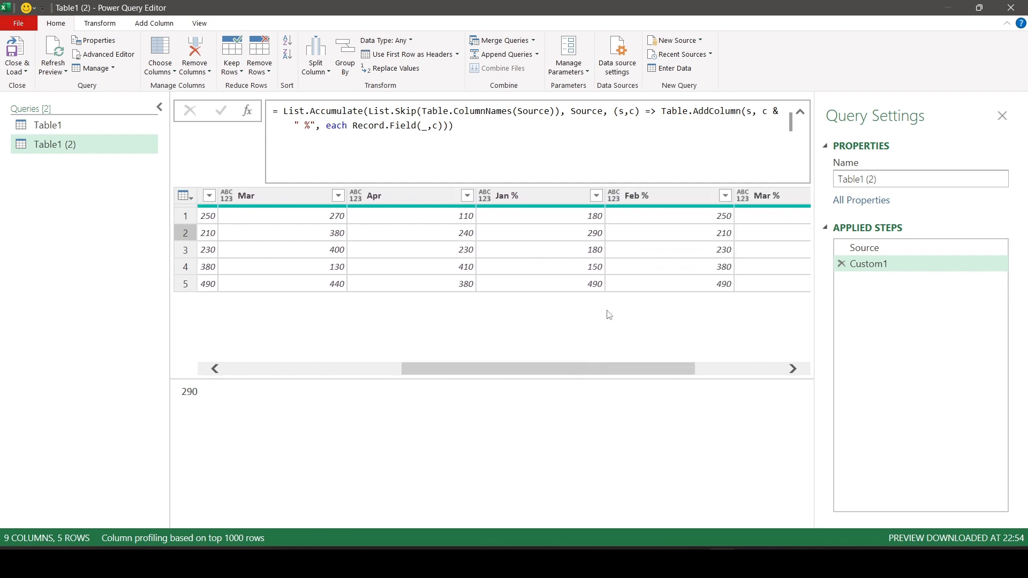
{"action": "left_click", "coordinate": [574, 218]}
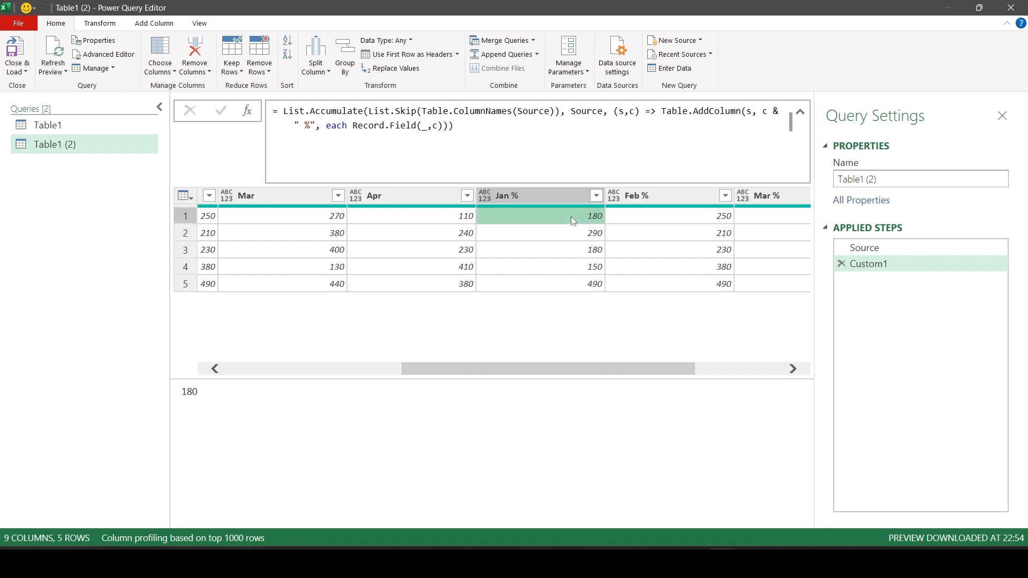
Divide Record.Field(_,c) by Record.ToList(_) in the column generator.
{"action": "left_click", "coordinate": [504, 148]}
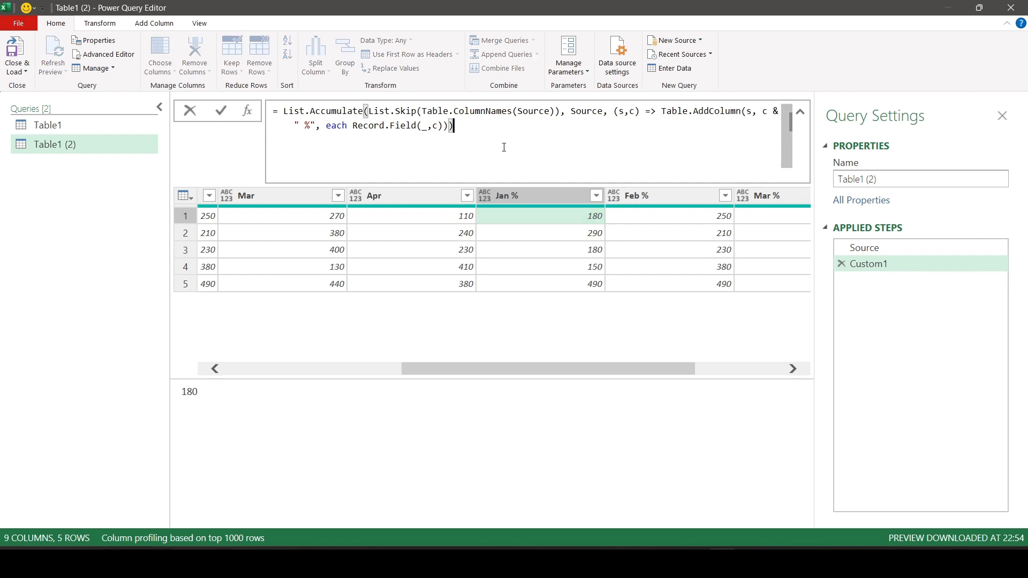
{"action": "key", "text": "BackSpace"}
{"action": "key", "text": "BackSpace"}
{"action": "type", "text": ")/"}
{"action": "type", "text": " rectili"}
{"action": "key", "text": "BackSpace"}
{"action": "key", "text": "BackSpace"}
{"action": "key", "text": "BackSpace"}
{"action": "type", "text": "o"}
{"action": "key", "text": "Tab"}
{"action": "type", "text": "(s,c"}
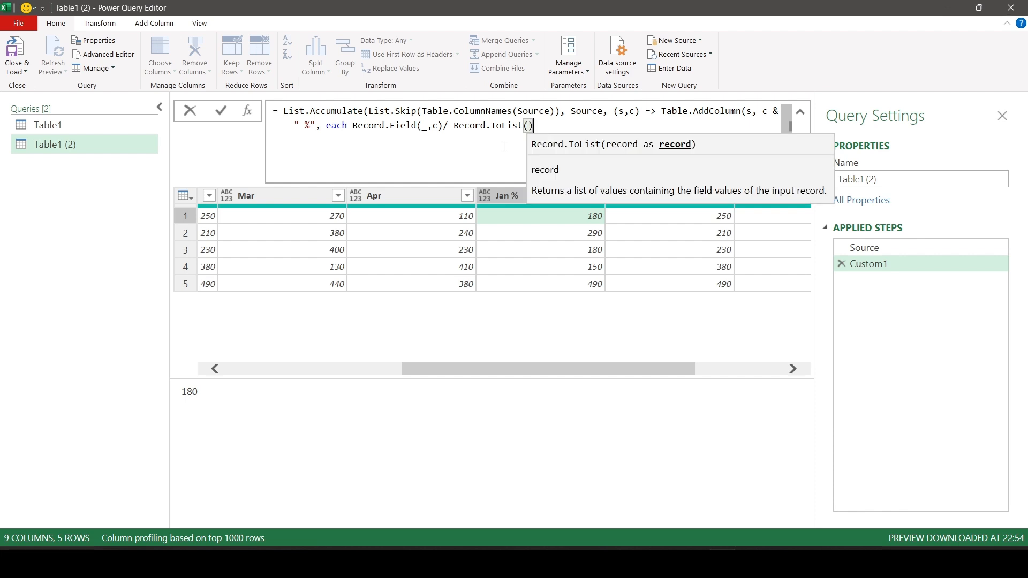
{"action": "type", "text": ")"}
{"action": "key", "text": "BackSpace"}
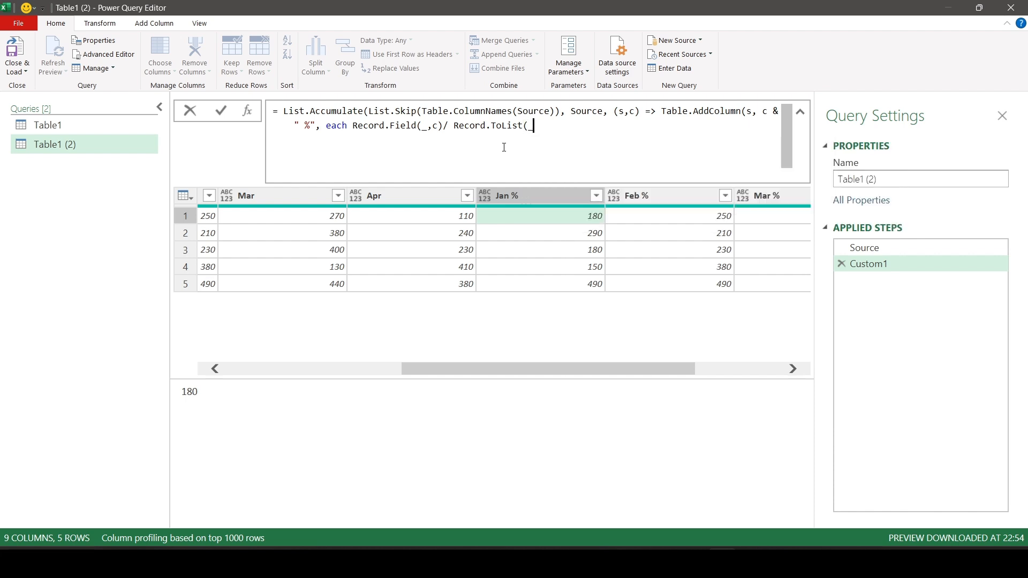
{"action": "type", "text": ")"}
Wrap Record.ToList(_) in List.Skip in the divisor so the row's first value is left out.
{"action": "left_click_drag", "start_coordinate": [453, 125], "coordinate": [522, 125]}
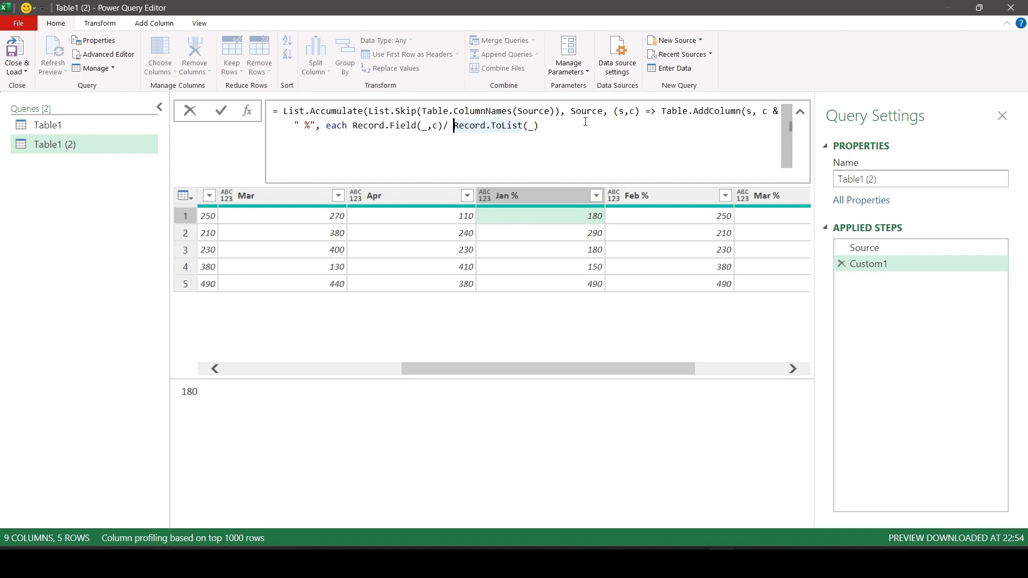
{"action": "key", "text": "Left"}
{"action": "type", "text": "lstsk"}
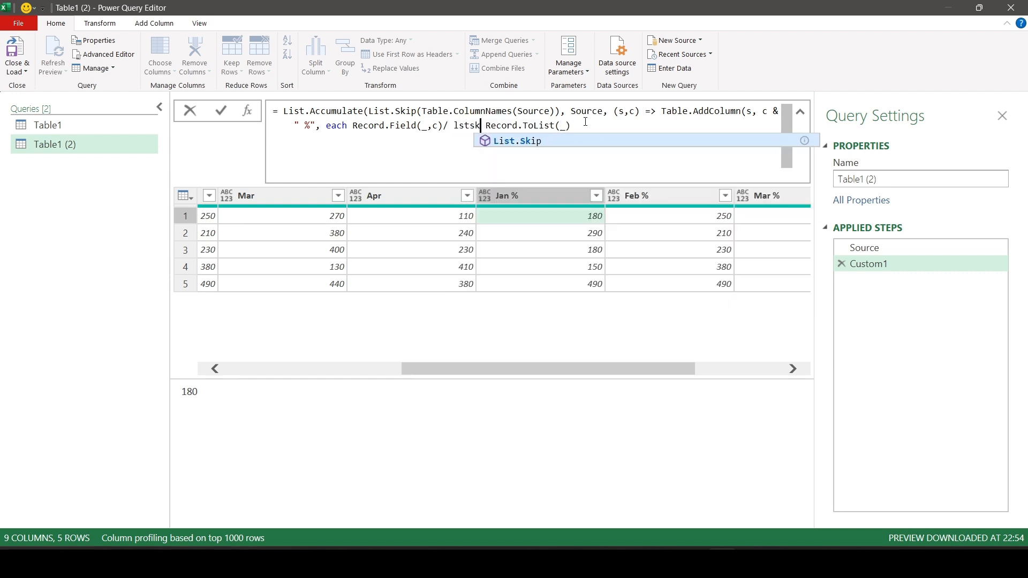
{"action": "key", "text": "Tab"}
{"action": "type", "text": "("}
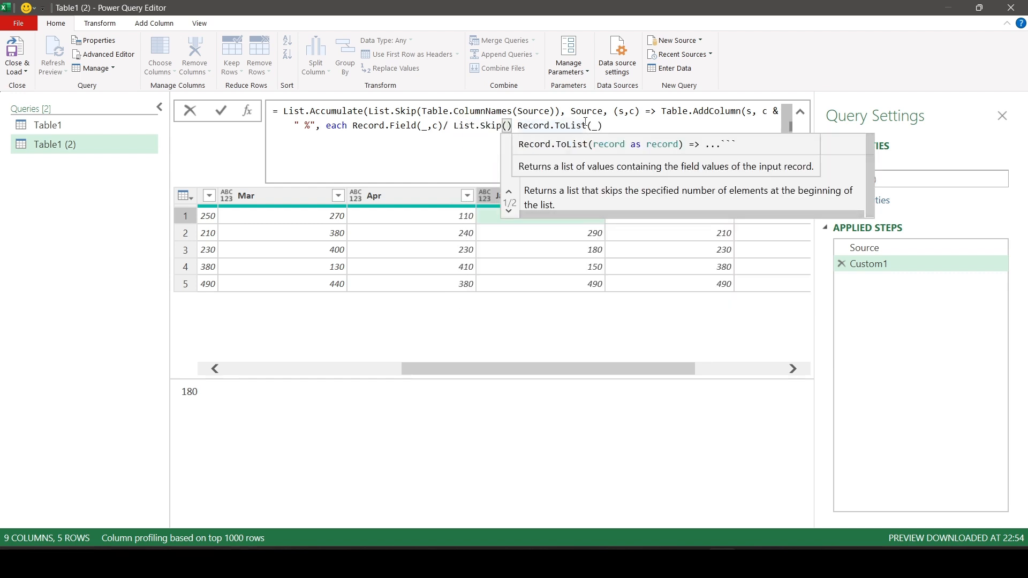
{"action": "left_click", "coordinate": [600, 127]}
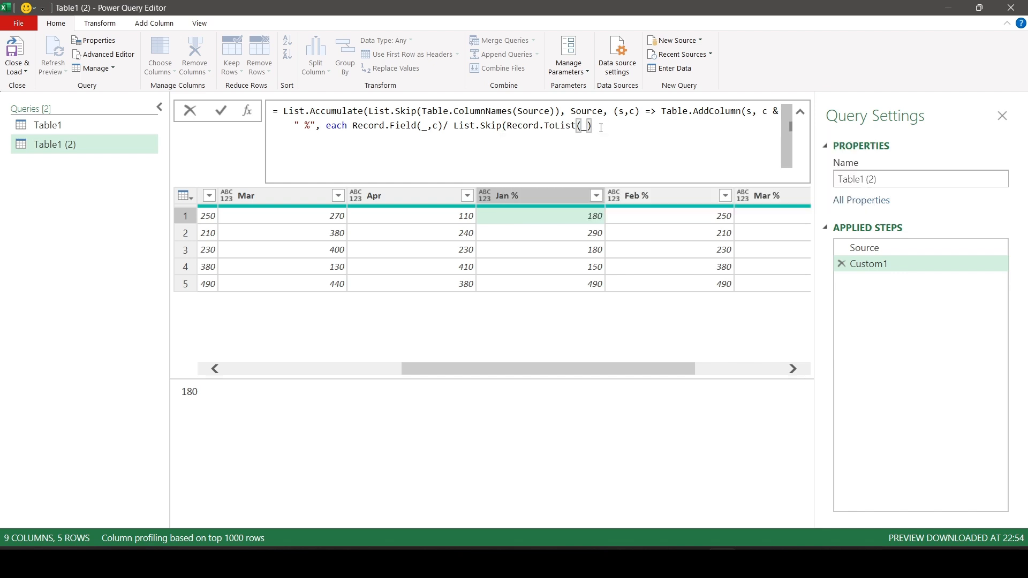
{"action": "type", "text": ")"}
Wrap the List.Skip expression in List.FirstN with a count of 4.
{"action": "left_click", "coordinate": [450, 128]}
{"action": "type", "text": "lstf"}
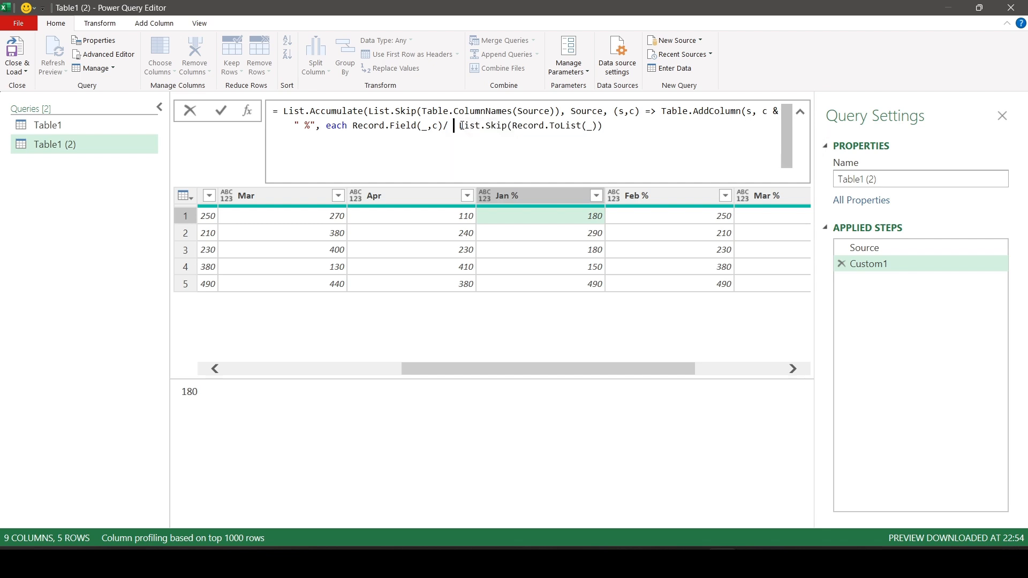
{"action": "type", "text": "ir"}
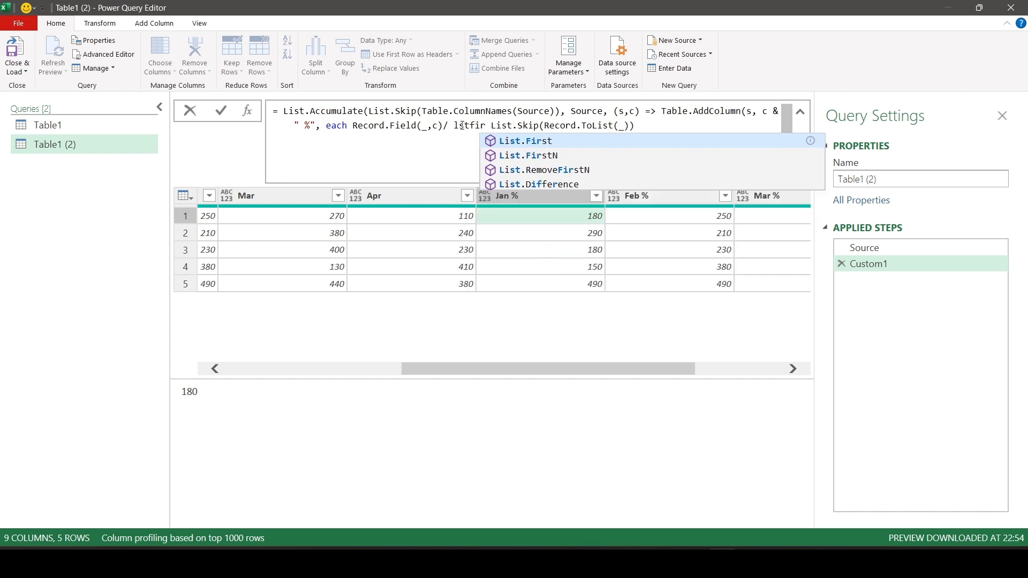
{"action": "key", "text": "Down"}
{"action": "key", "text": "Tab"}
{"action": "type", "text": "("}
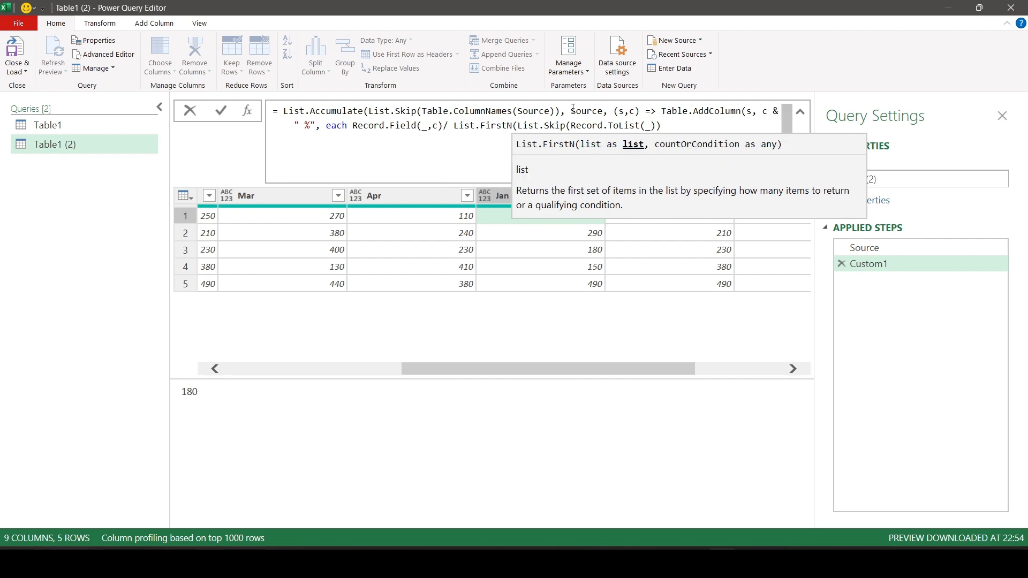
{"action": "left_click", "coordinate": [674, 125]}
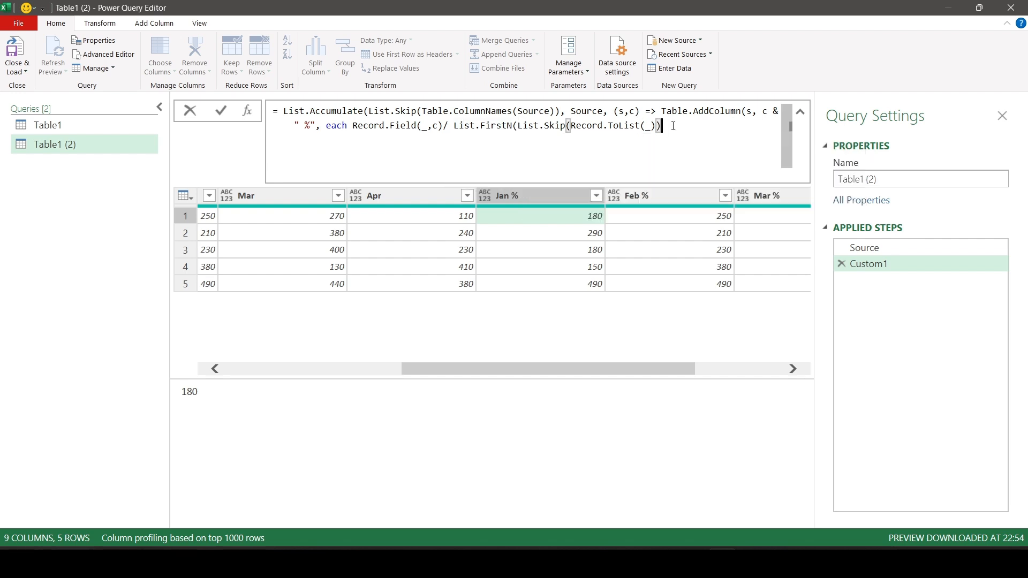
{"action": "type", "text": ","}
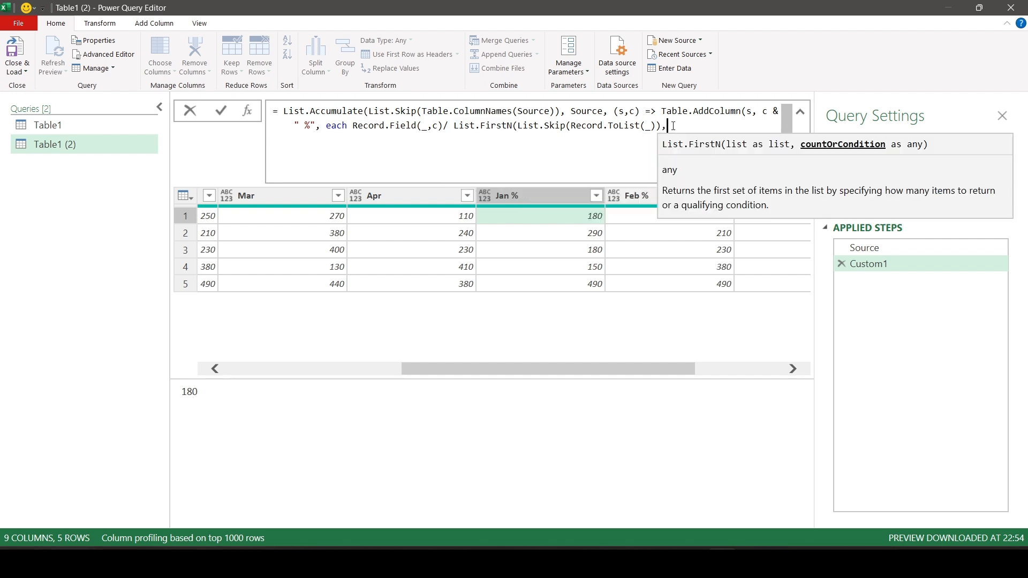
{"action": "type", "text": "4)"}
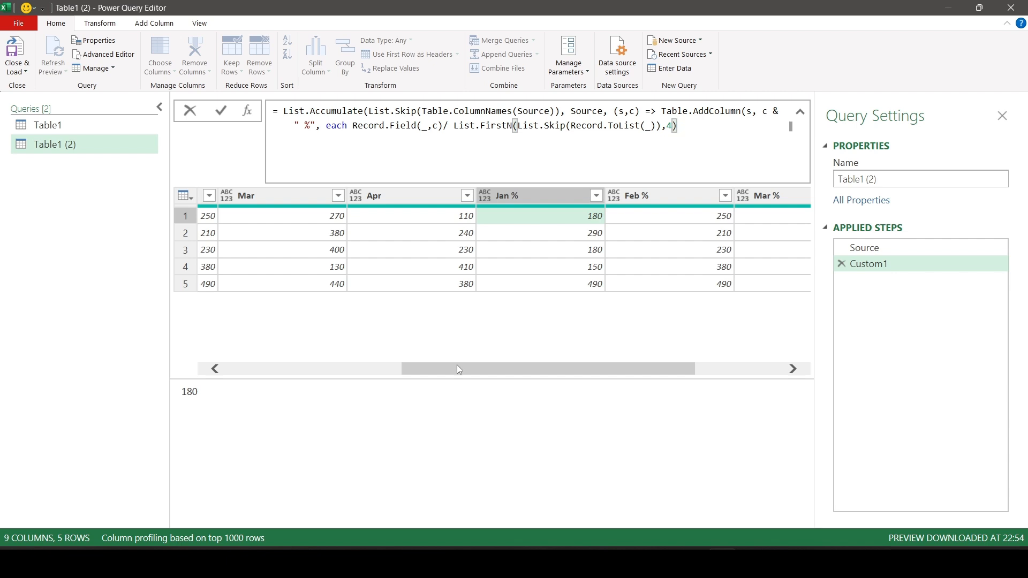
Wrap the List.FirstN expression in List.Sum, close all open parentheses and apply the formula.
{"action": "left_click", "coordinate": [452, 126]}
{"action": "type", "text": "List.Sum "}
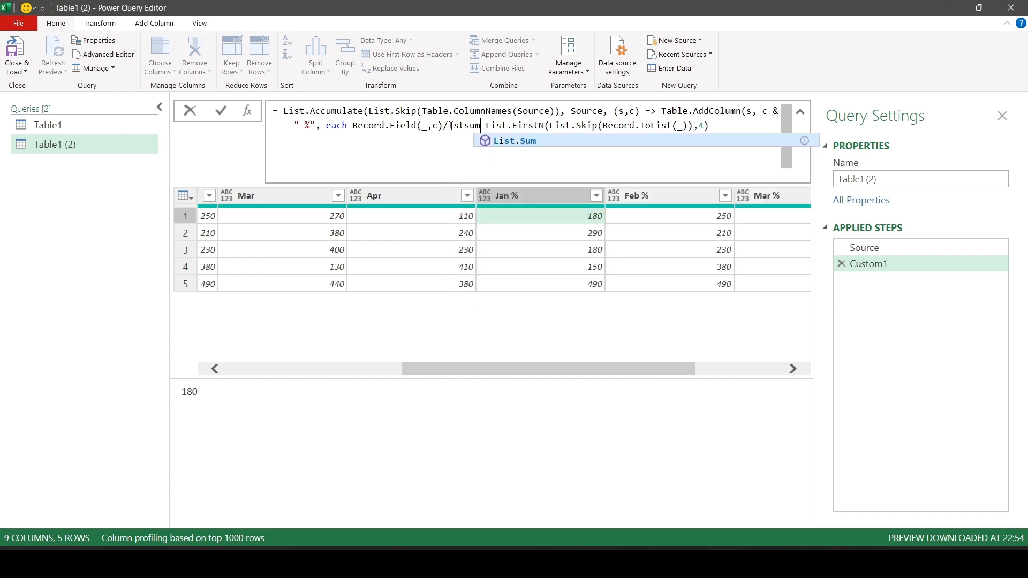
{"action": "type", "text": "("}
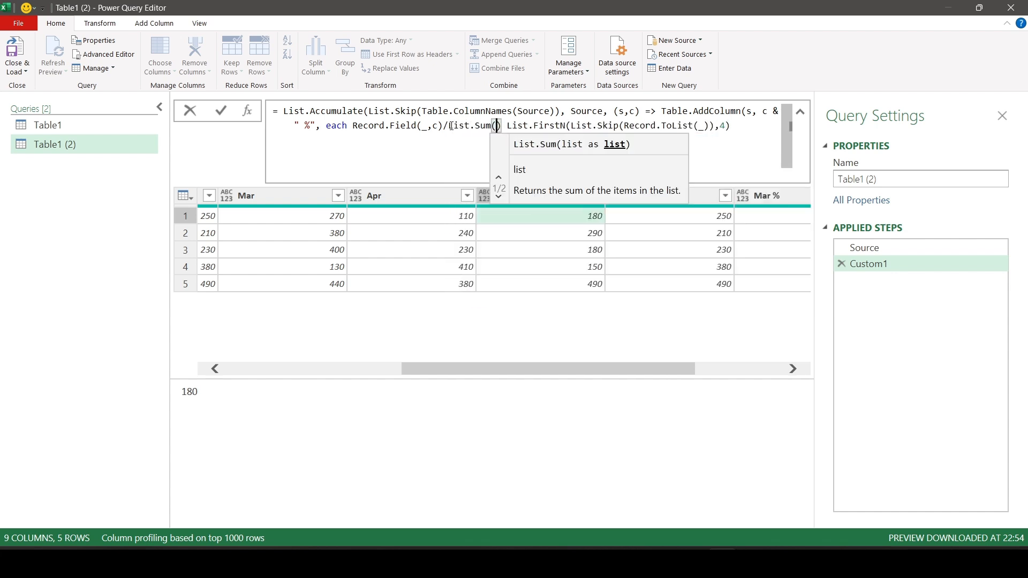
{"action": "key", "text": "Delete"}
{"action": "key", "text": "Delete"}
{"action": "left_click", "coordinate": [730, 126]}
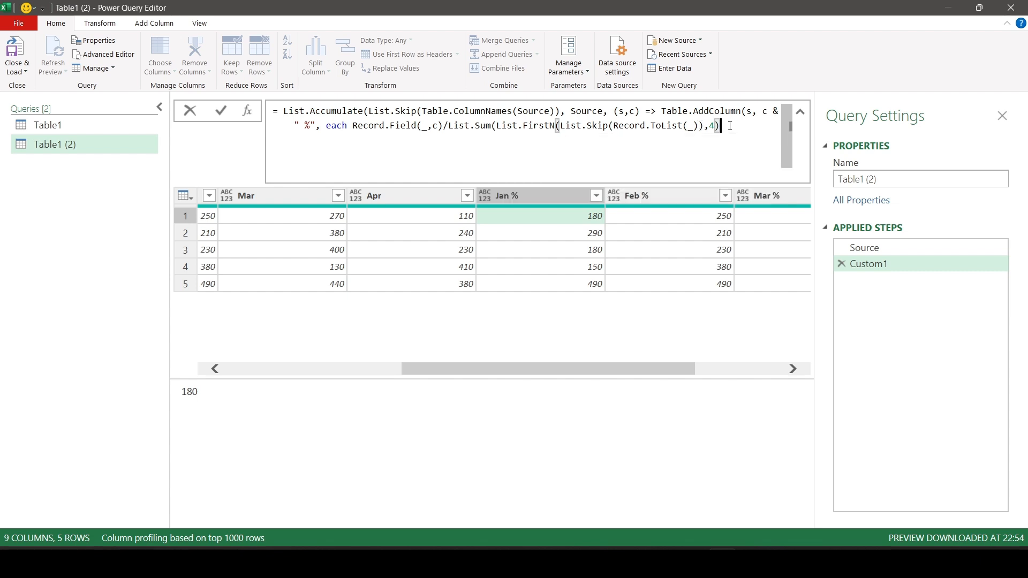
{"action": "type", "text": ")))"}
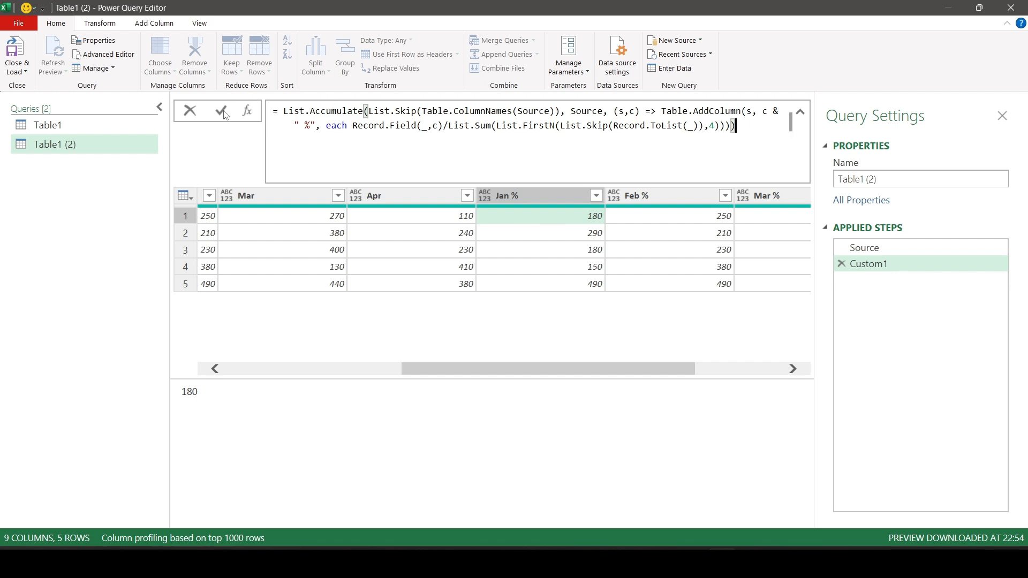
{"action": "key", "text": "Return"}
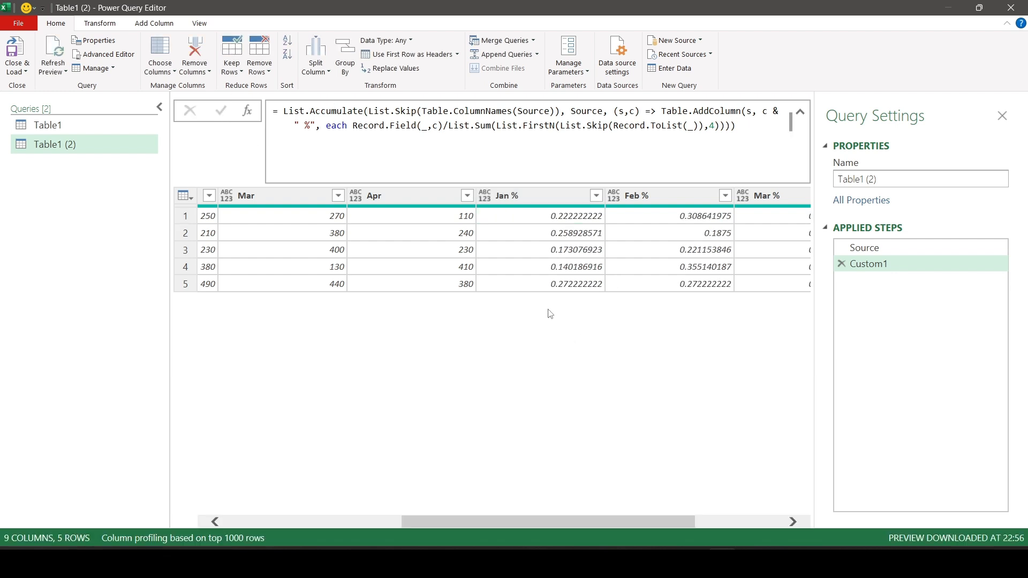
Add Percentage.Type as the column type argument of Table.AddColumn and apply the formula.
{"action": "left_click_drag", "start_coordinate": [530, 517], "coordinate": [570, 517]}
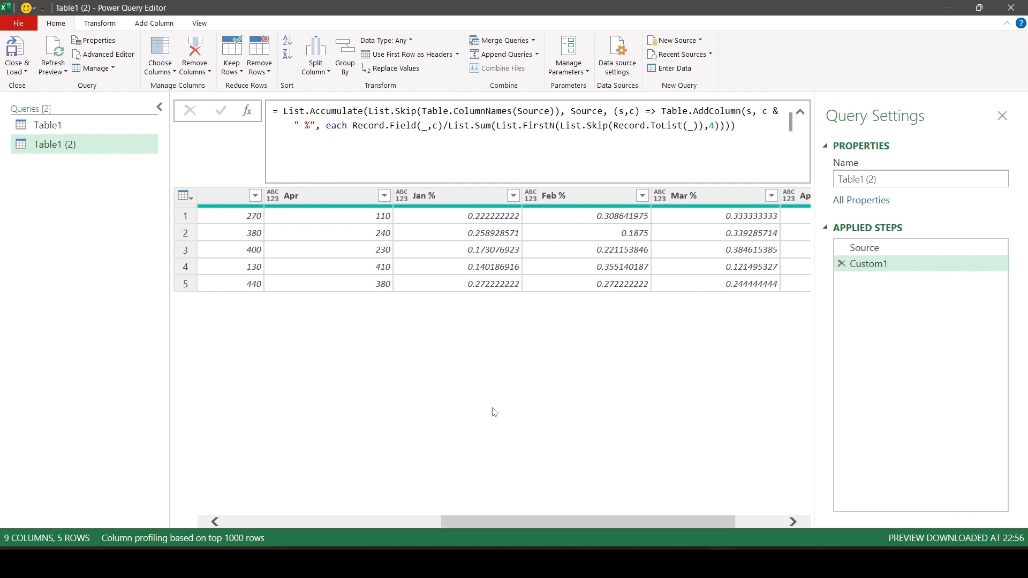
{"action": "left_click_drag", "start_coordinate": [560, 520], "coordinate": [598, 521]}
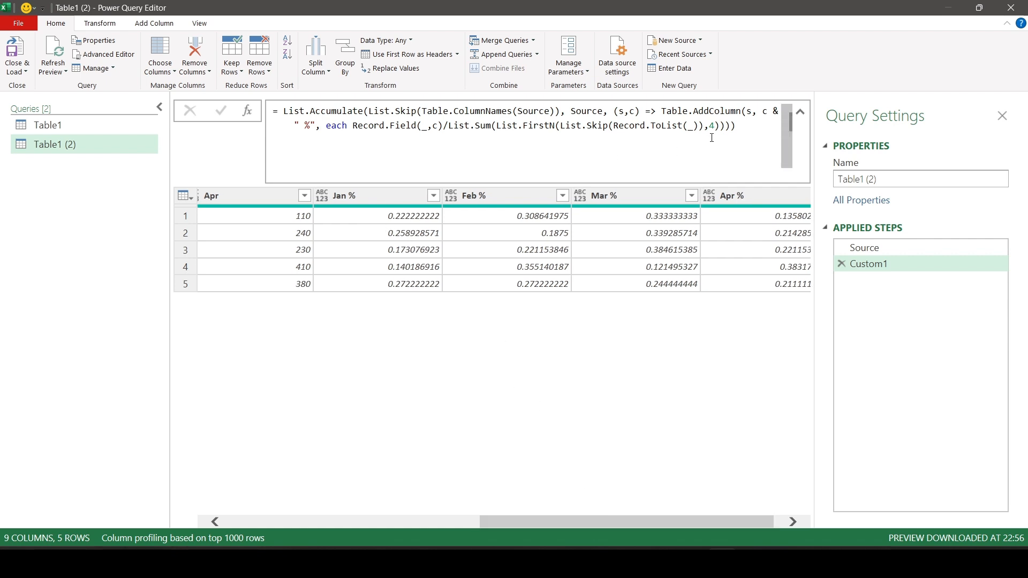
{"action": "left_click", "coordinate": [738, 129]}
{"action": "key", "text": "BackSpace"}
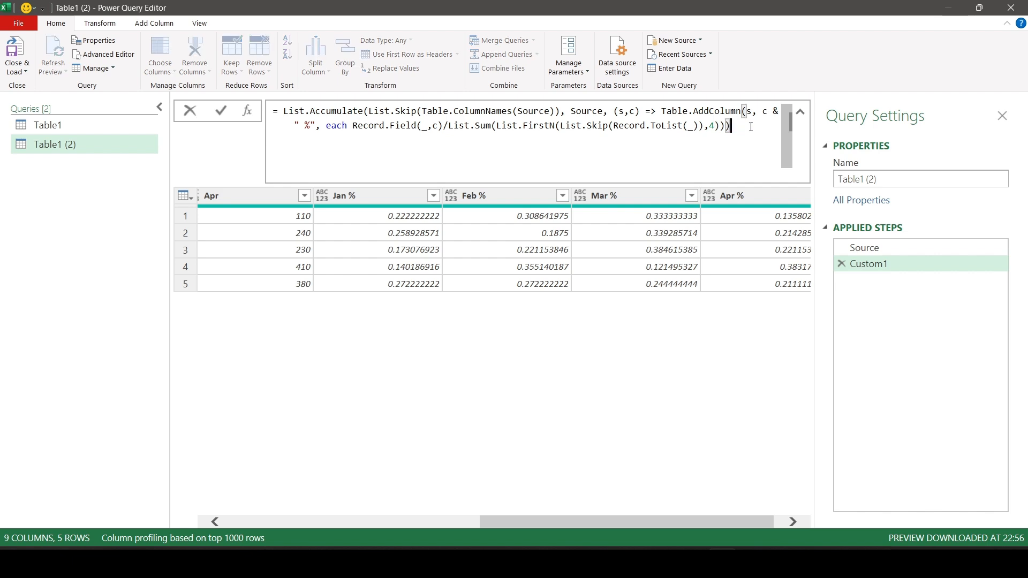
{"action": "type", "text": ","}
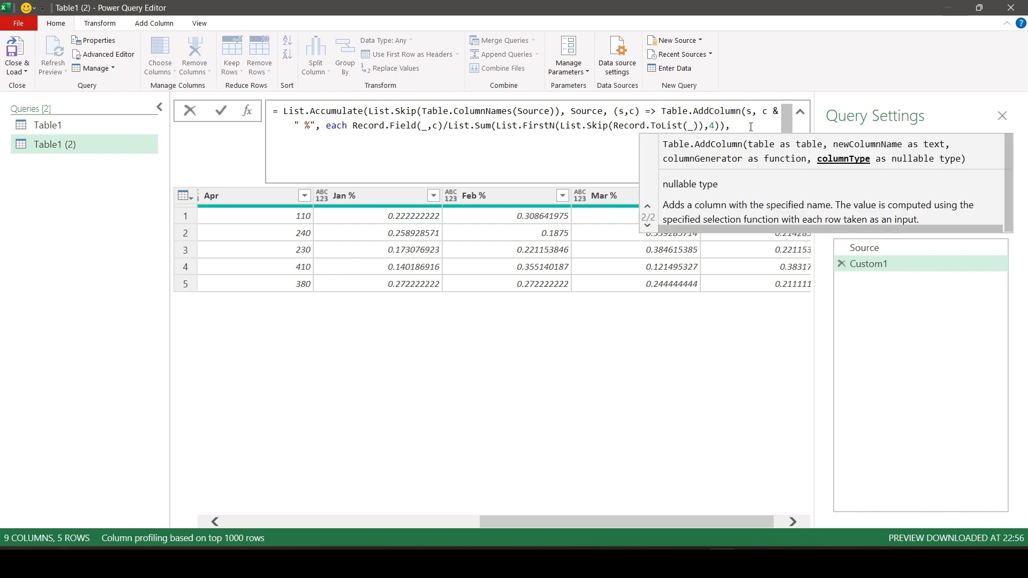
{"action": "type", "text": " perce"}
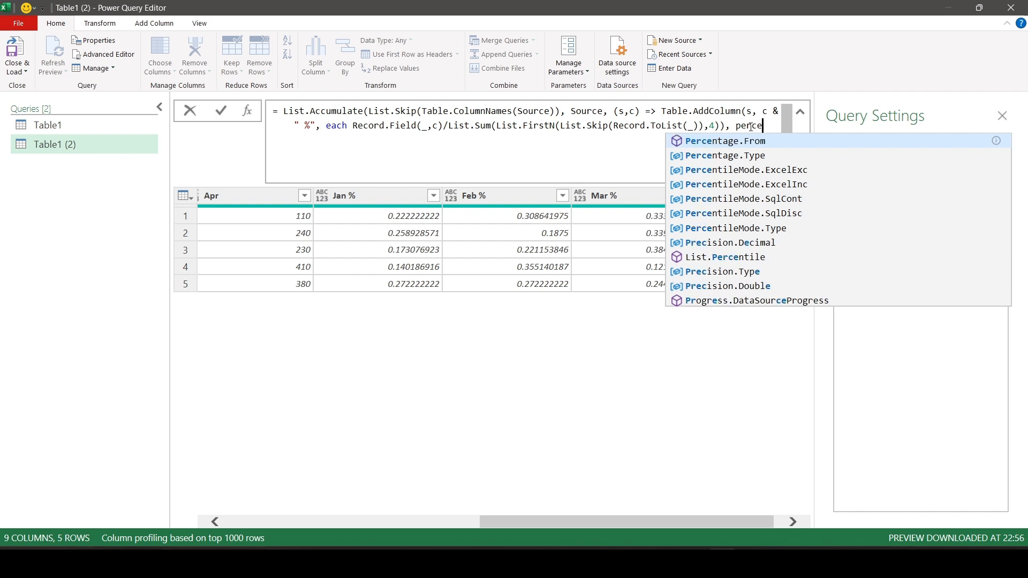
{"action": "key", "text": "Down"}
{"action": "key", "text": "Tab"}
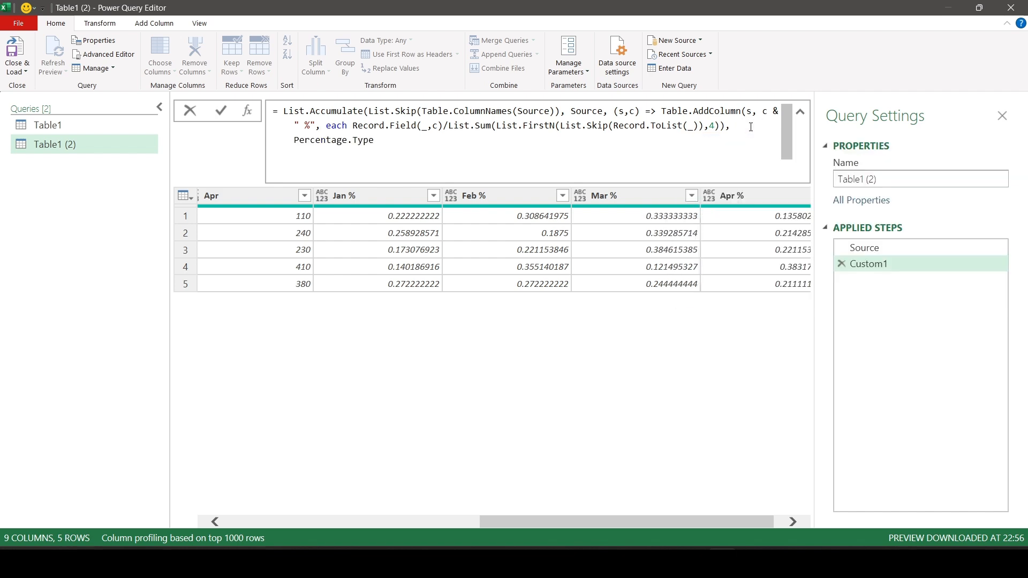
{"action": "type", "text": "))"}
{"action": "key", "text": "Return"}
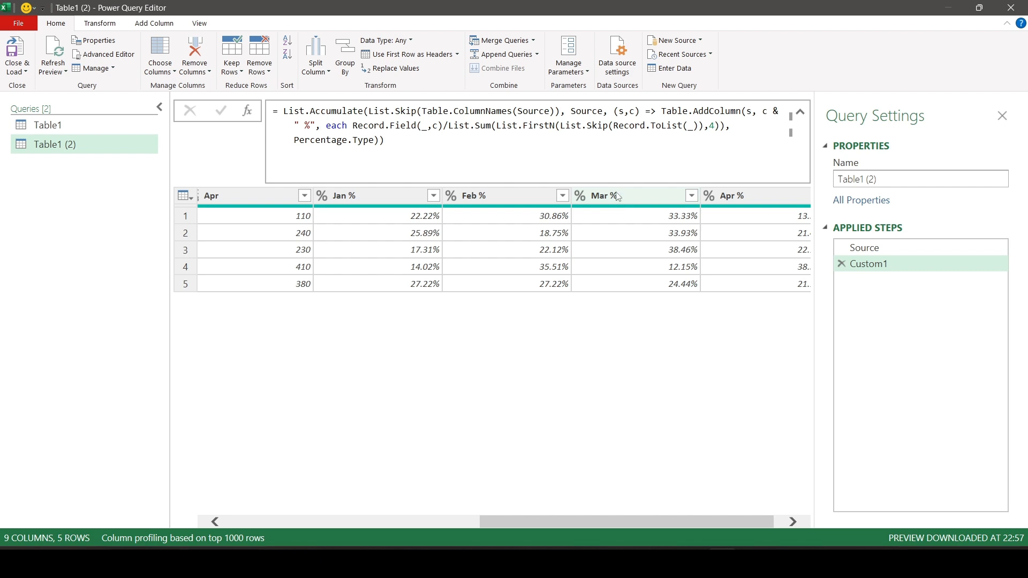
Replace the hardcoded 4 in List.FirstN with Table.ColumnCount(Source) - 1 and apply the formula.
{"action": "double_click", "coordinate": [712, 127]}
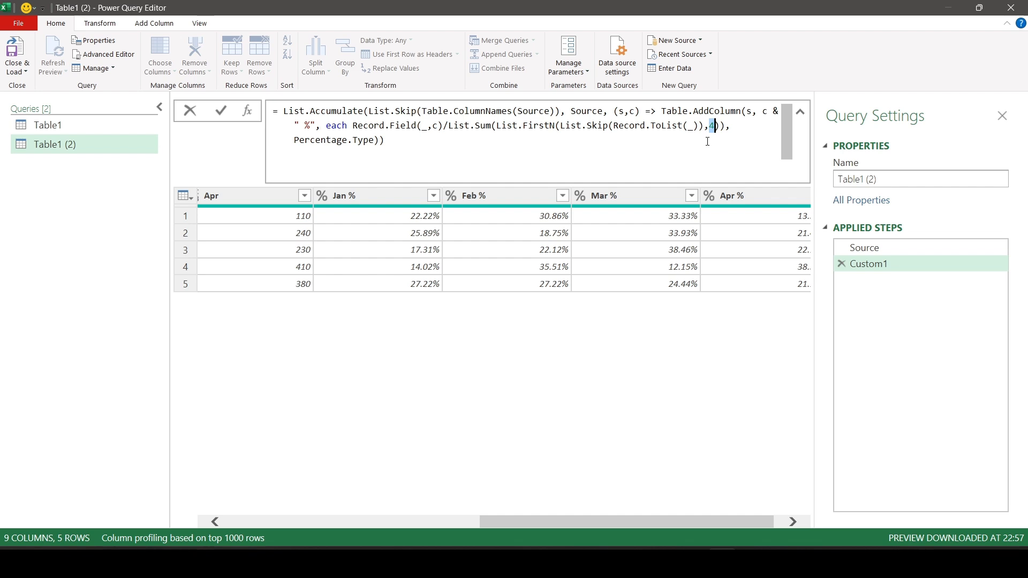
{"action": "key", "text": "BackSpace"}
{"action": "type", "text": "tblcol "}
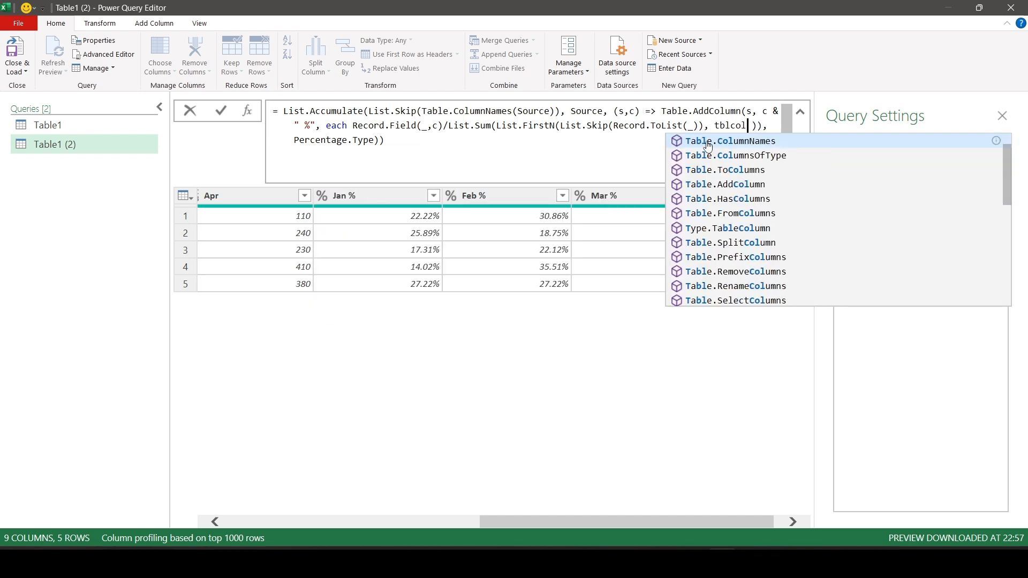
{"action": "type", "text": "c"}
{"action": "key", "text": "Tab"}
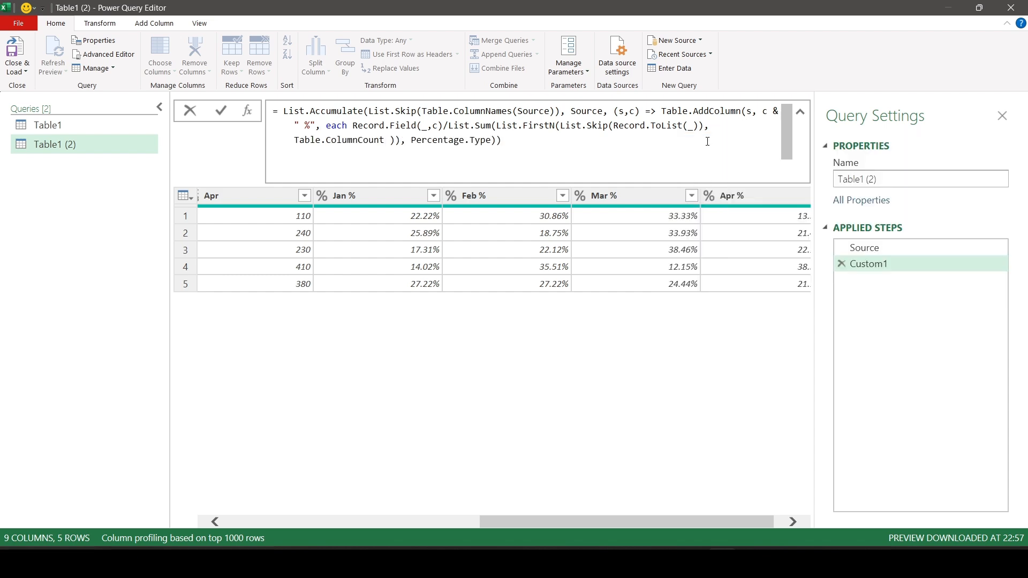
{"action": "type", "text": "("}
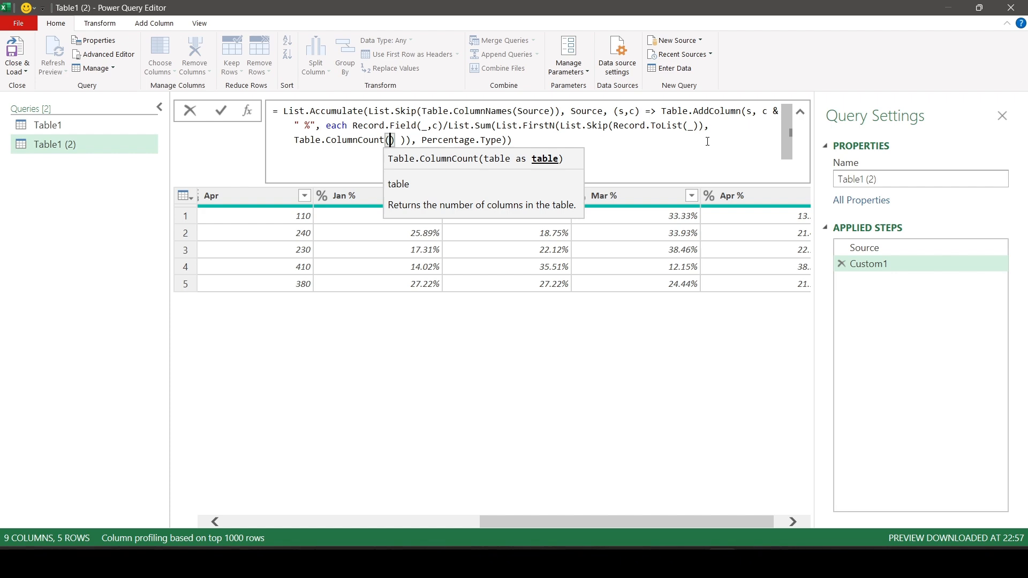
{"action": "key", "text": "Delete"}
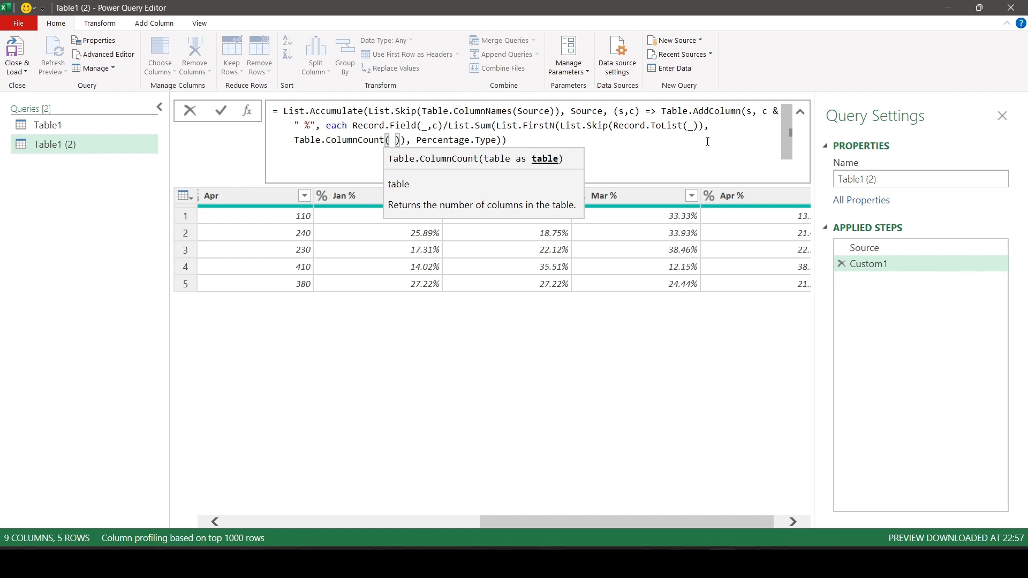
{"action": "type", "text": "Source"}
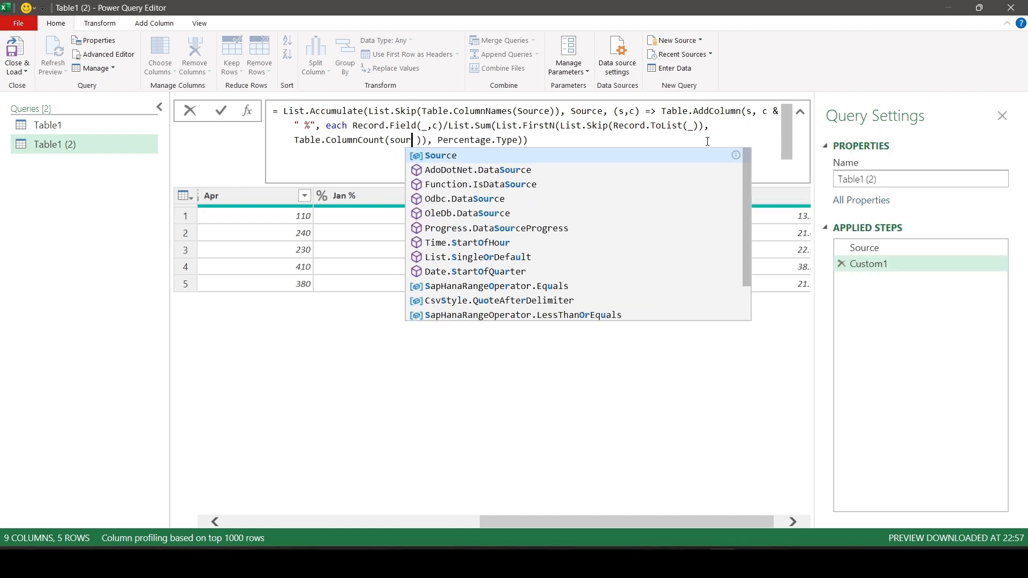
{"action": "key", "text": "Tab"}
{"action": "type", "text": ")"}
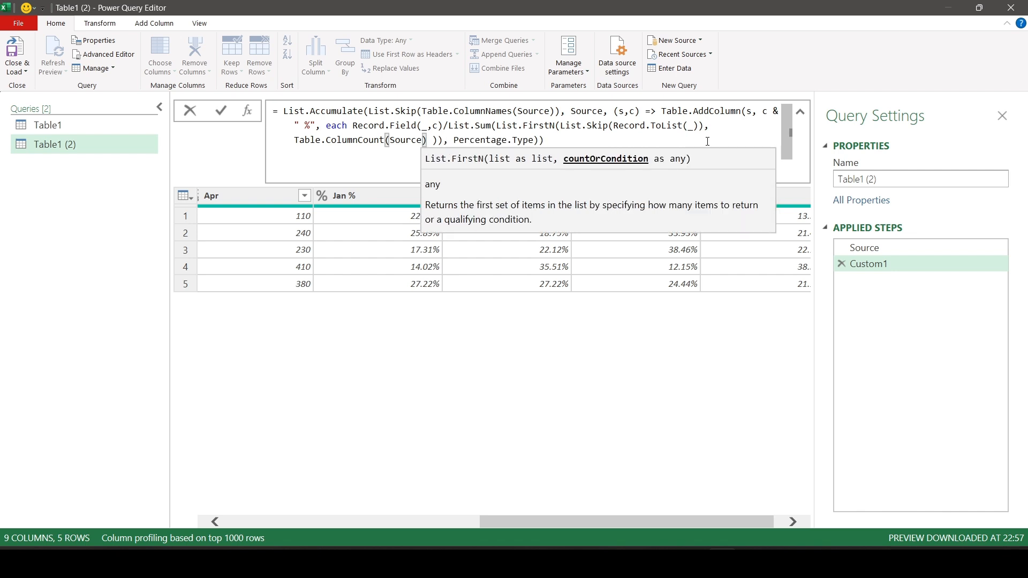
{"action": "type", "text": " - 1"}
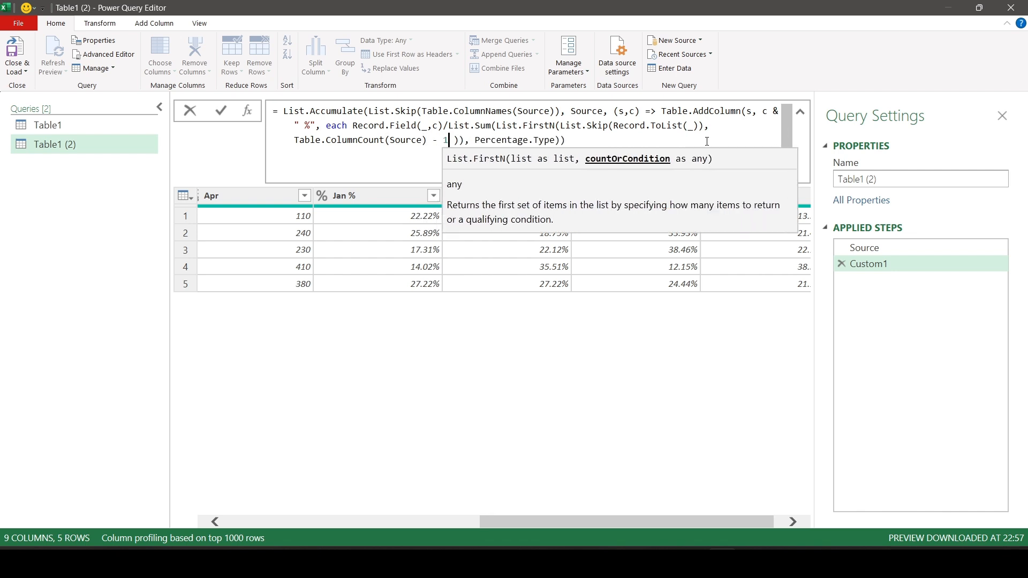
{"action": "left_click", "coordinate": [221, 111]}
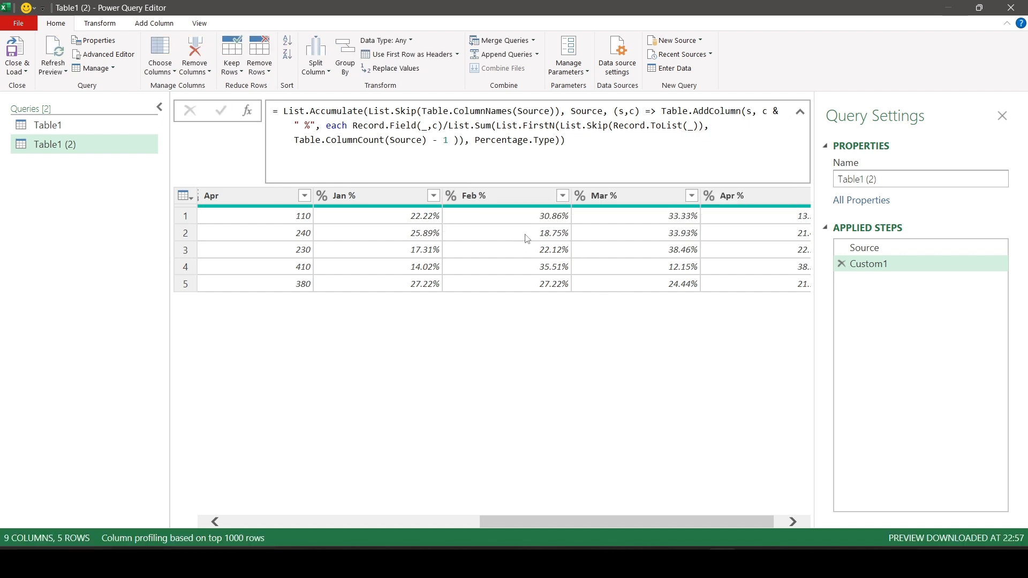
Show the result of the Source step to examine the original table's columns.
{"action": "left_click", "coordinate": [911, 249]}
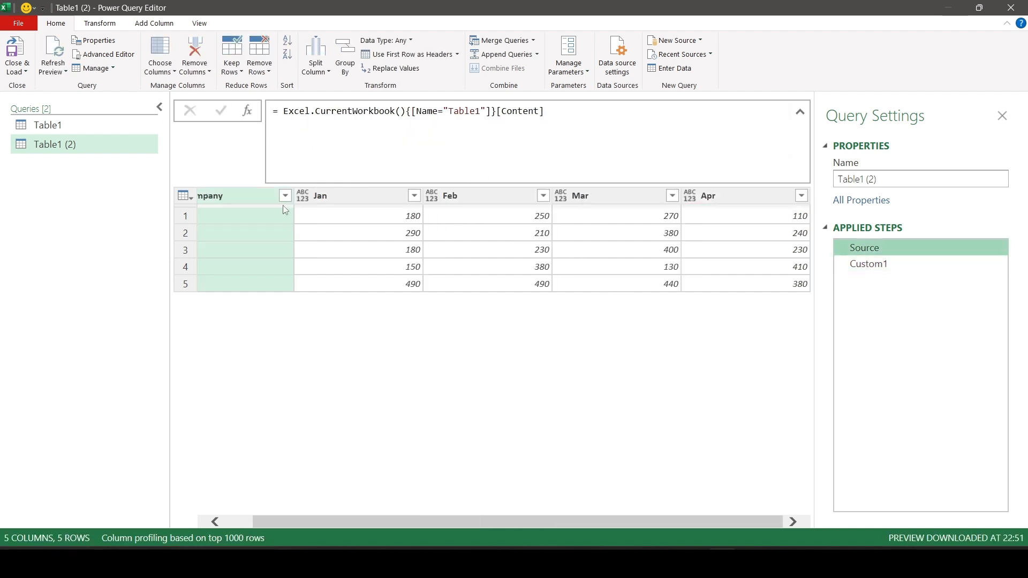